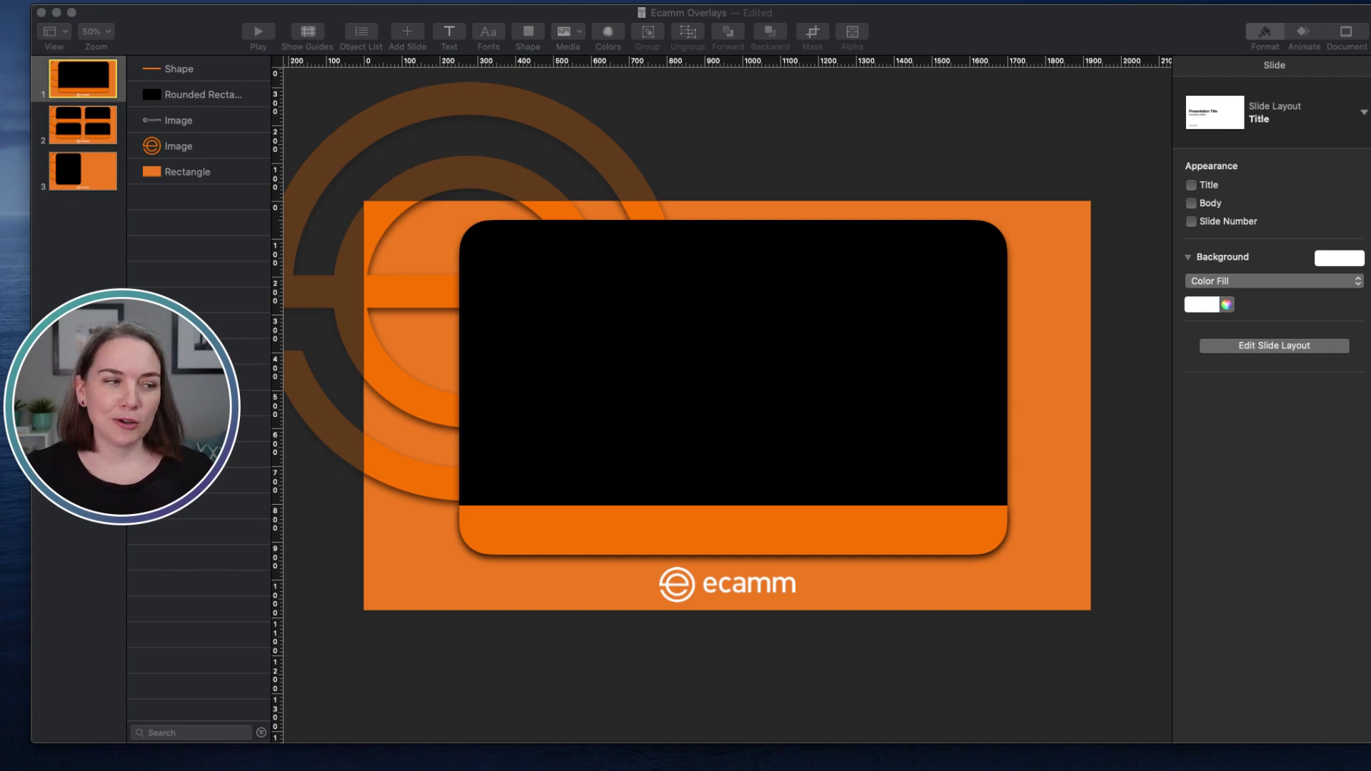
Step: Review the wide-box, four-box and tall-box overlay slides, ending back on slide 1
click(91, 123)
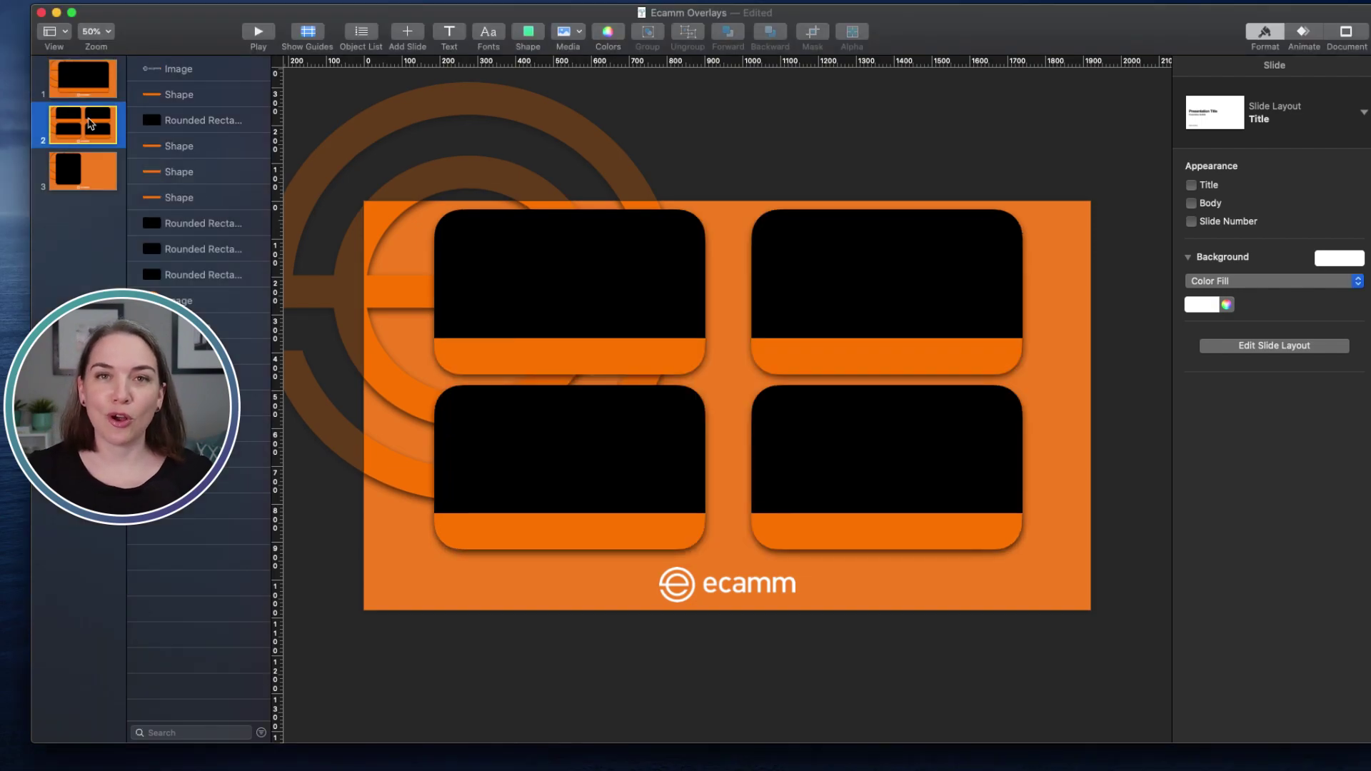
click(85, 183)
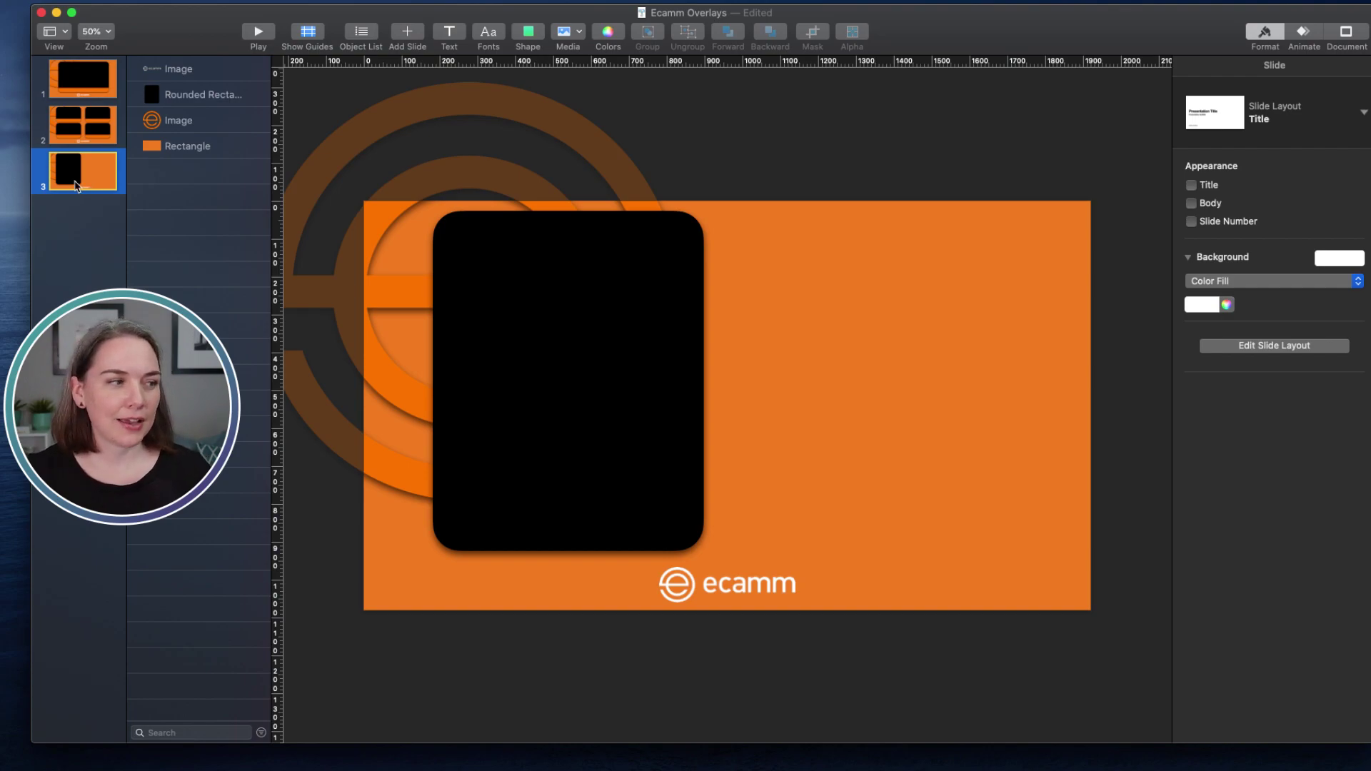
click(79, 82)
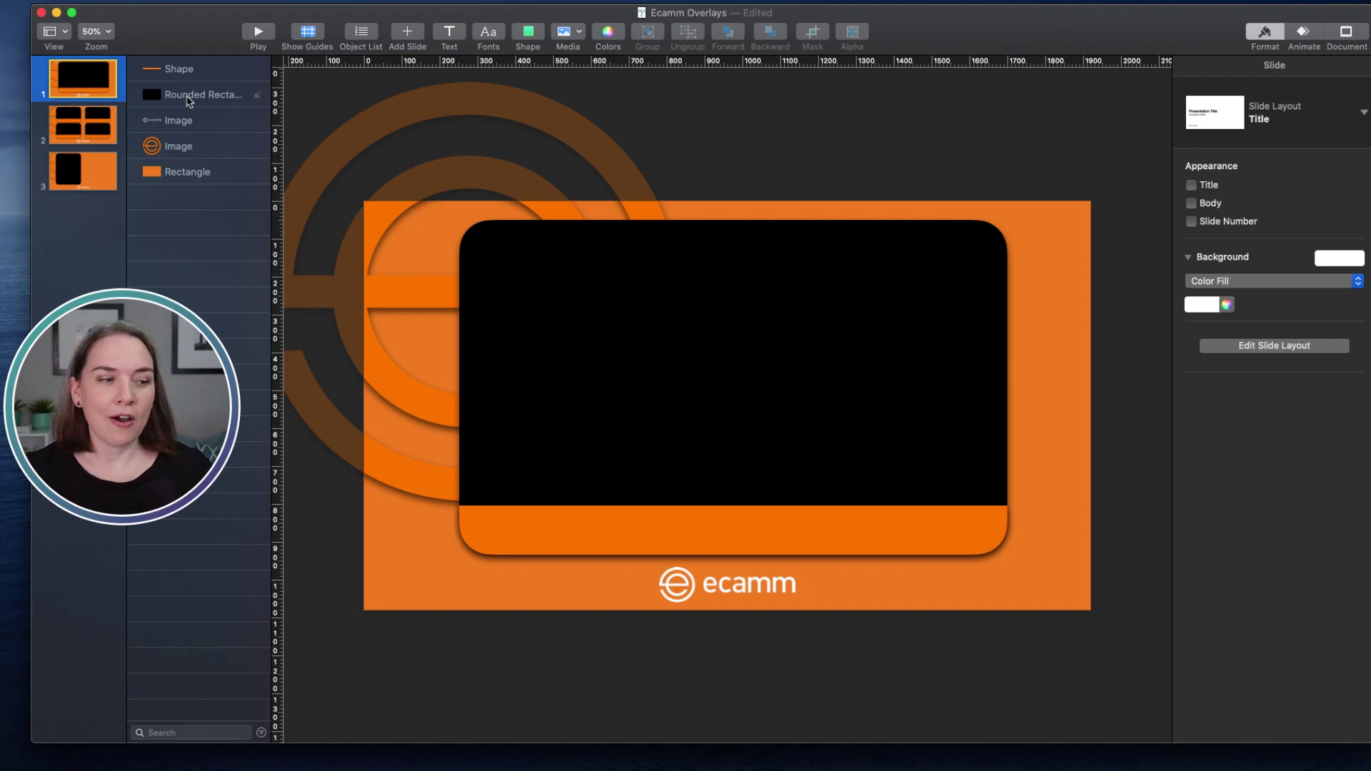
Step: Try subtracting the black rounded rectangle from the orange rectangle, then undo the cut-out
click(817, 309)
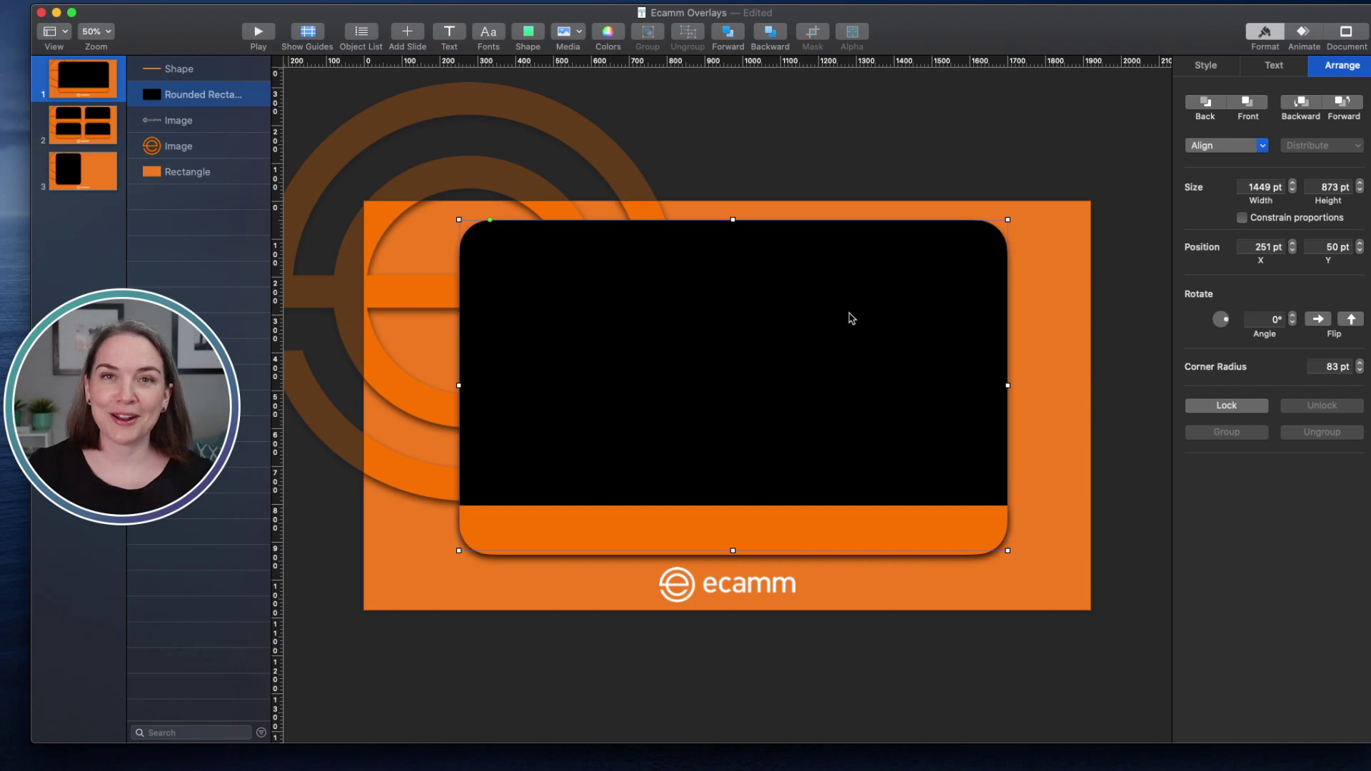
shift+click(1049, 358)
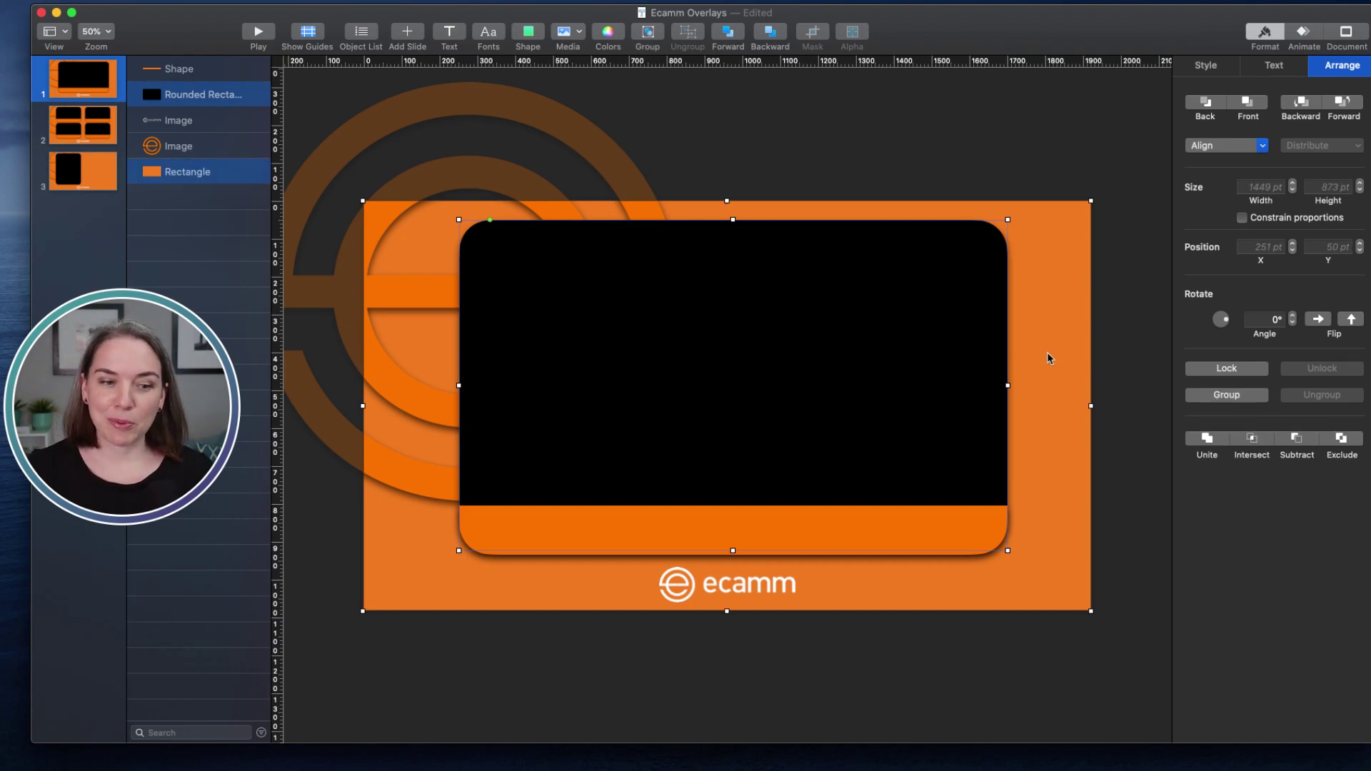
click(1299, 444)
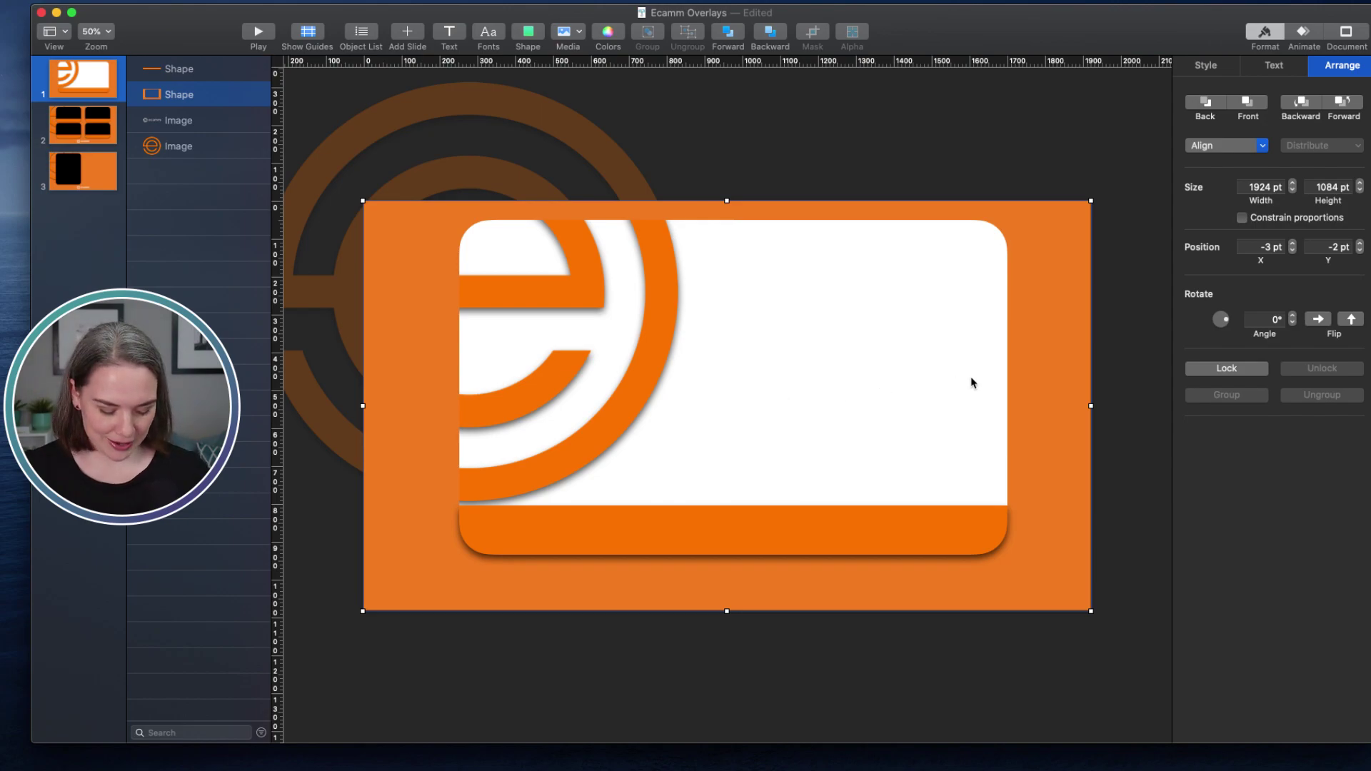
key(super+z)
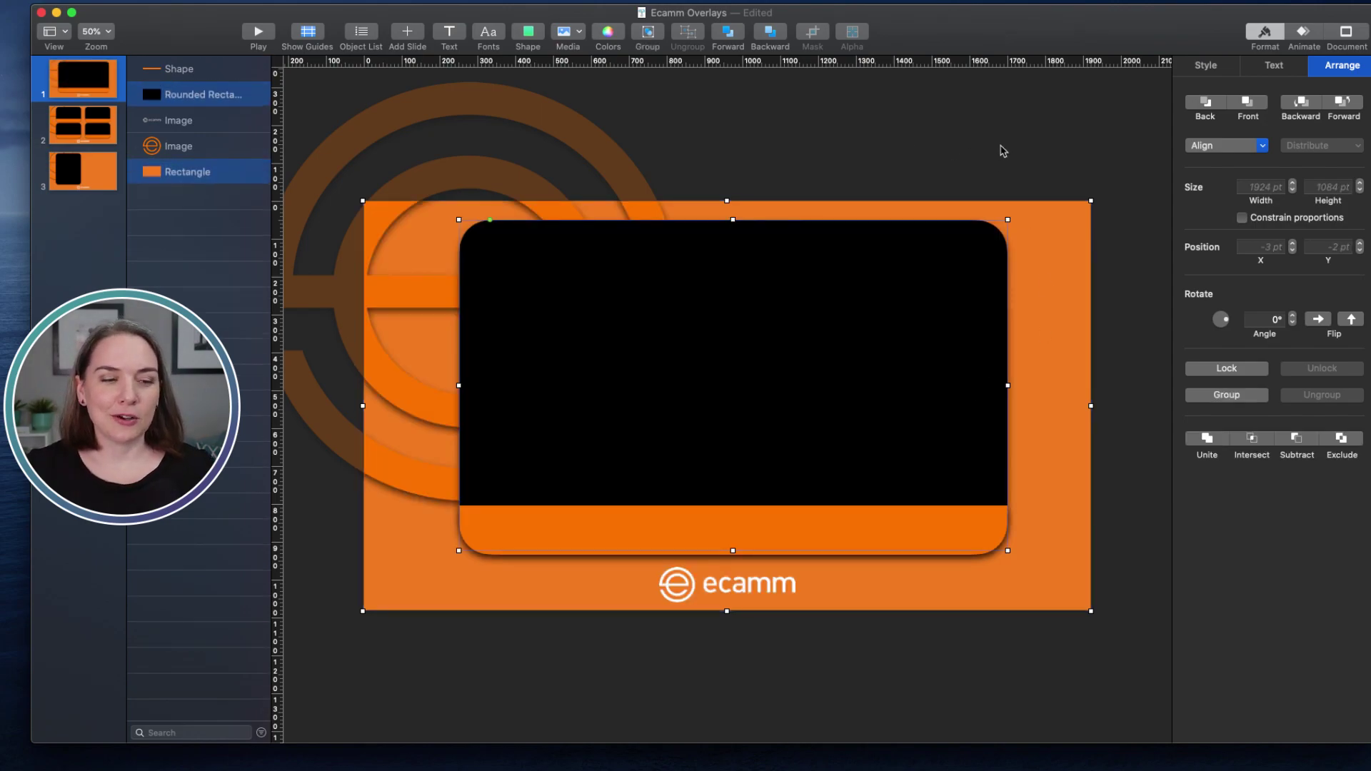
Step: Select the rounded rectangle and ecamm logo, deselect them, and centre the Ecamm Overlays Finder window
click(960, 152)
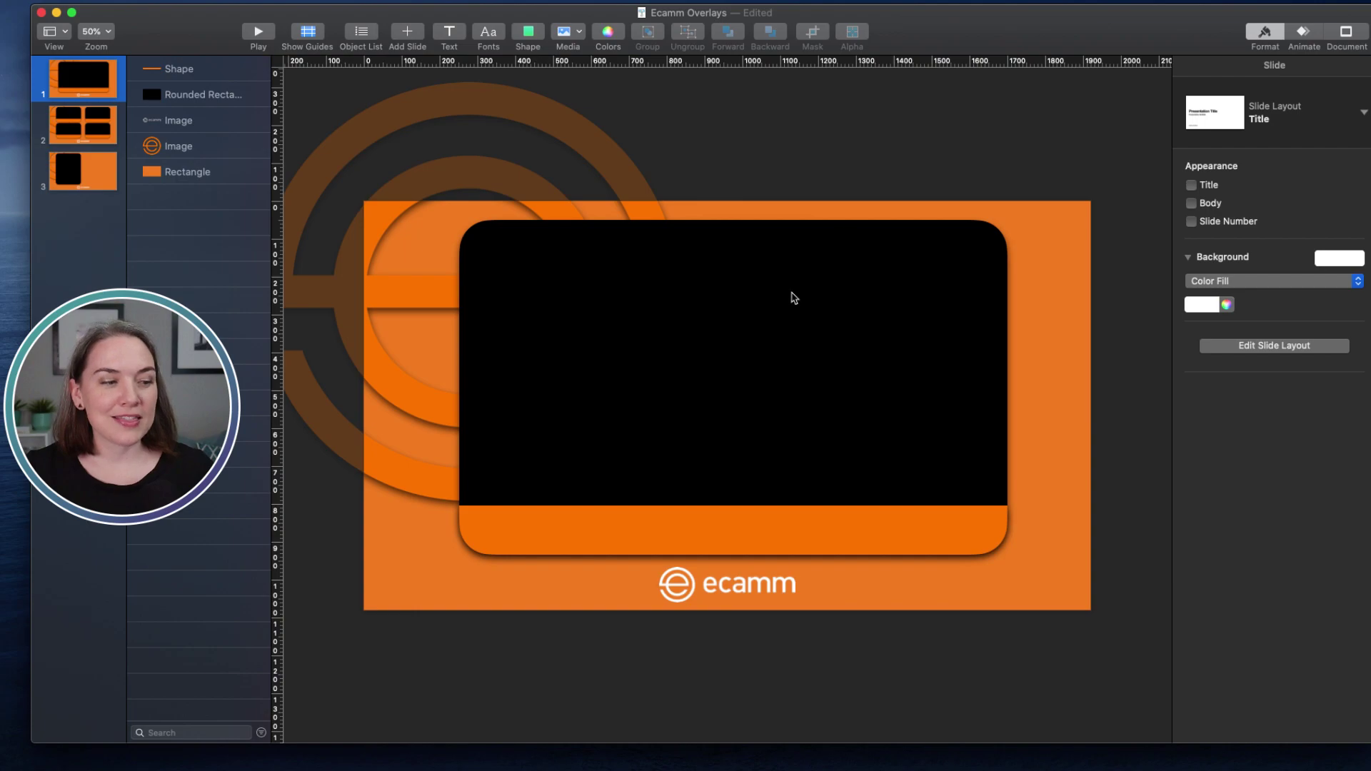
click(785, 328)
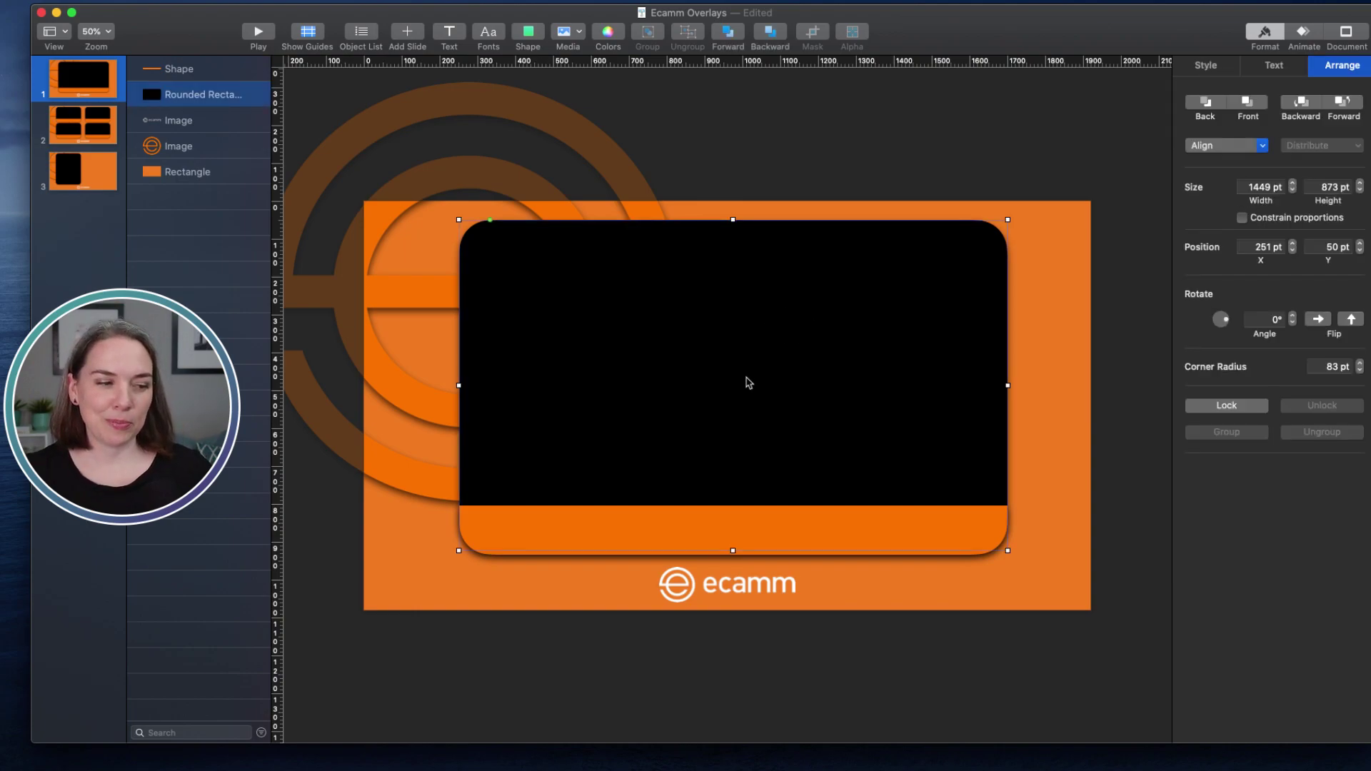
shift+click(434, 303)
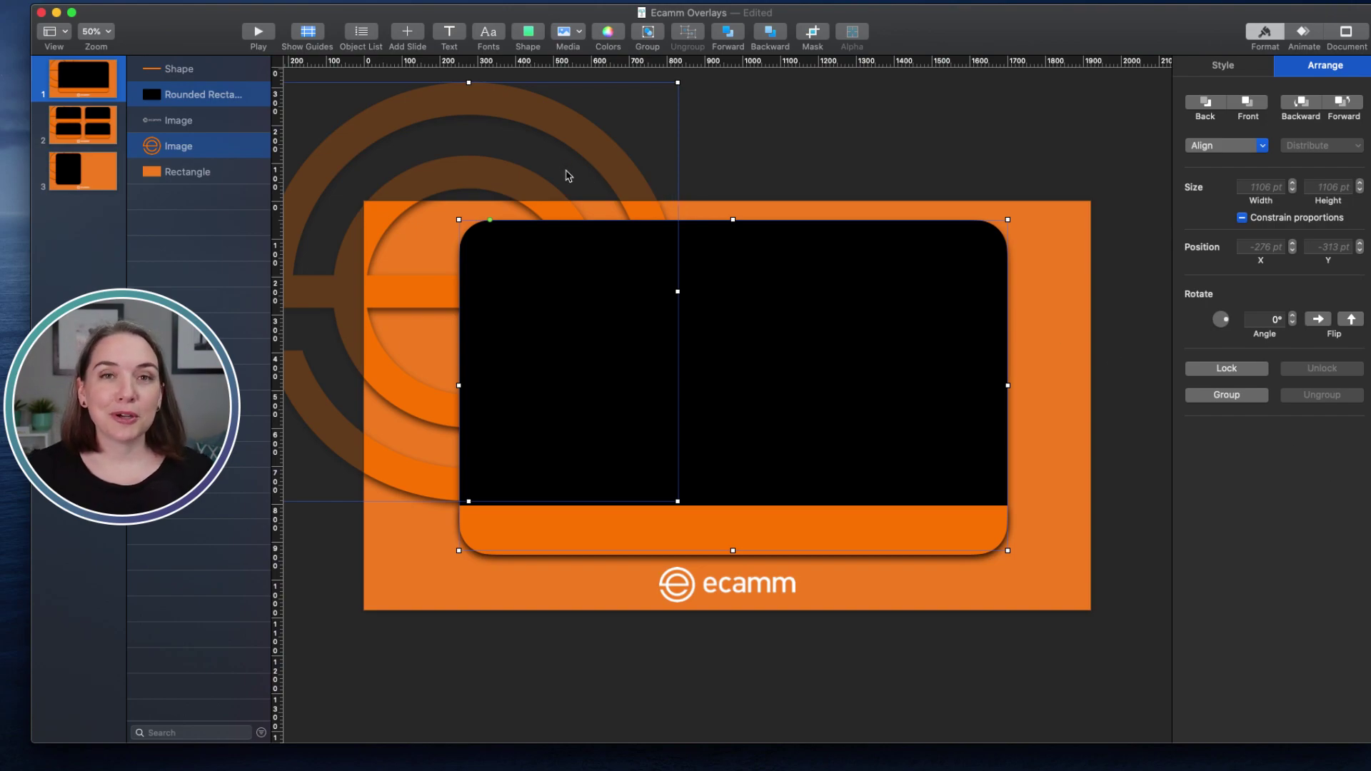
click(743, 161)
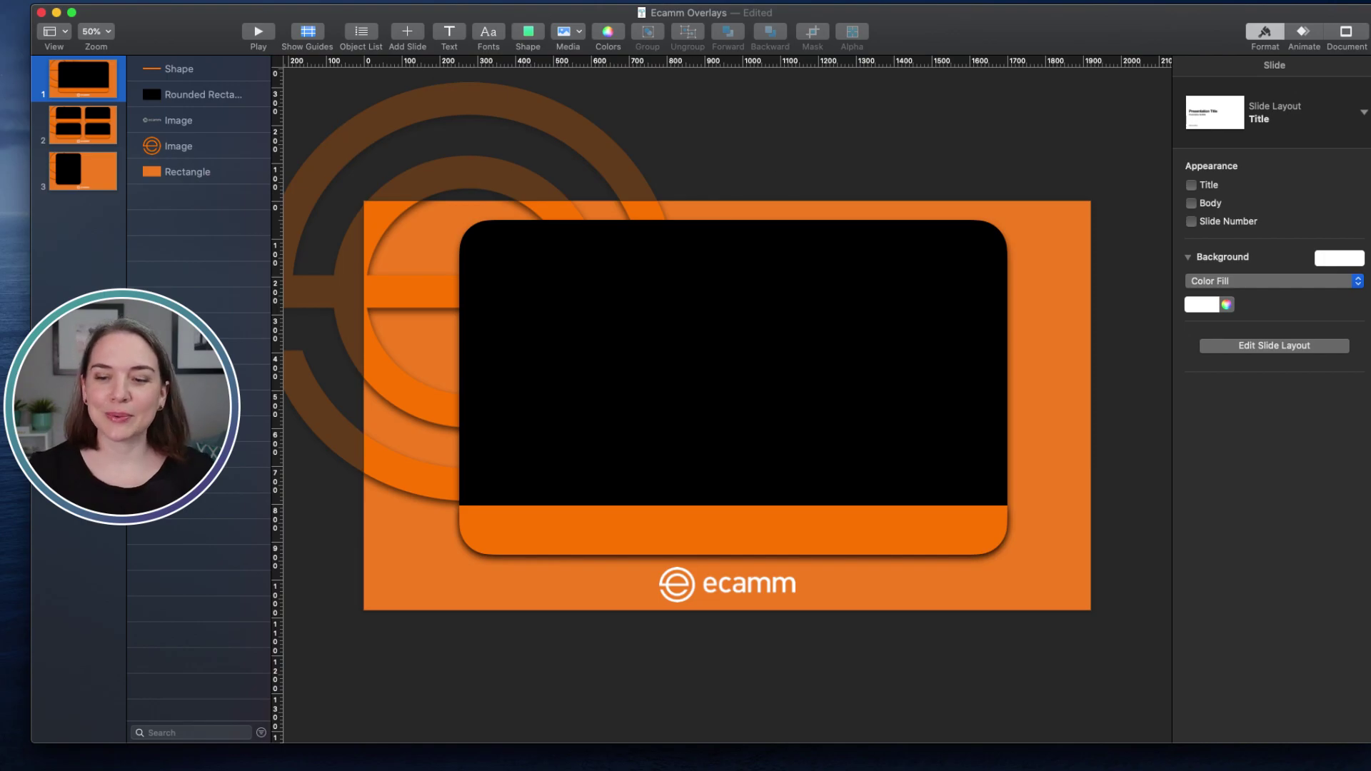
drag(1370, 322, 849, 218)
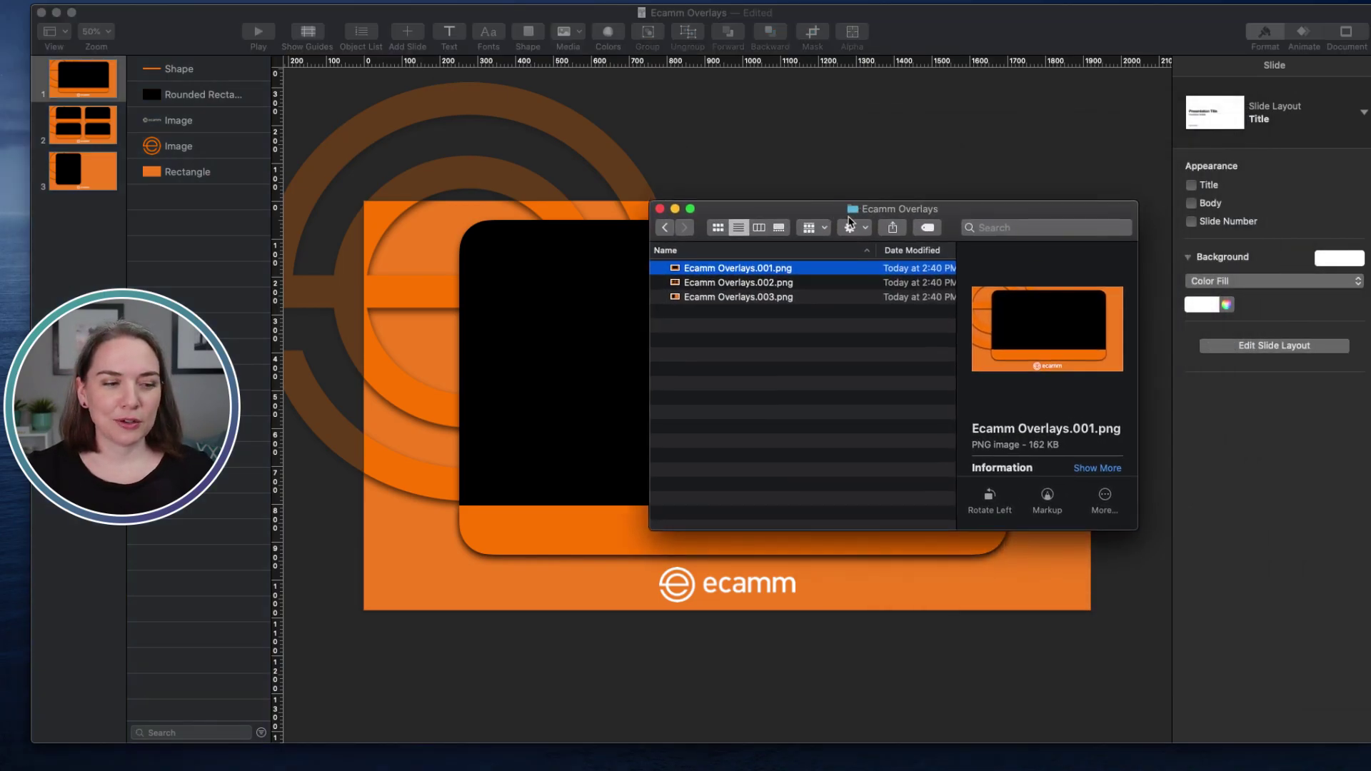
click(732, 284)
click(736, 300)
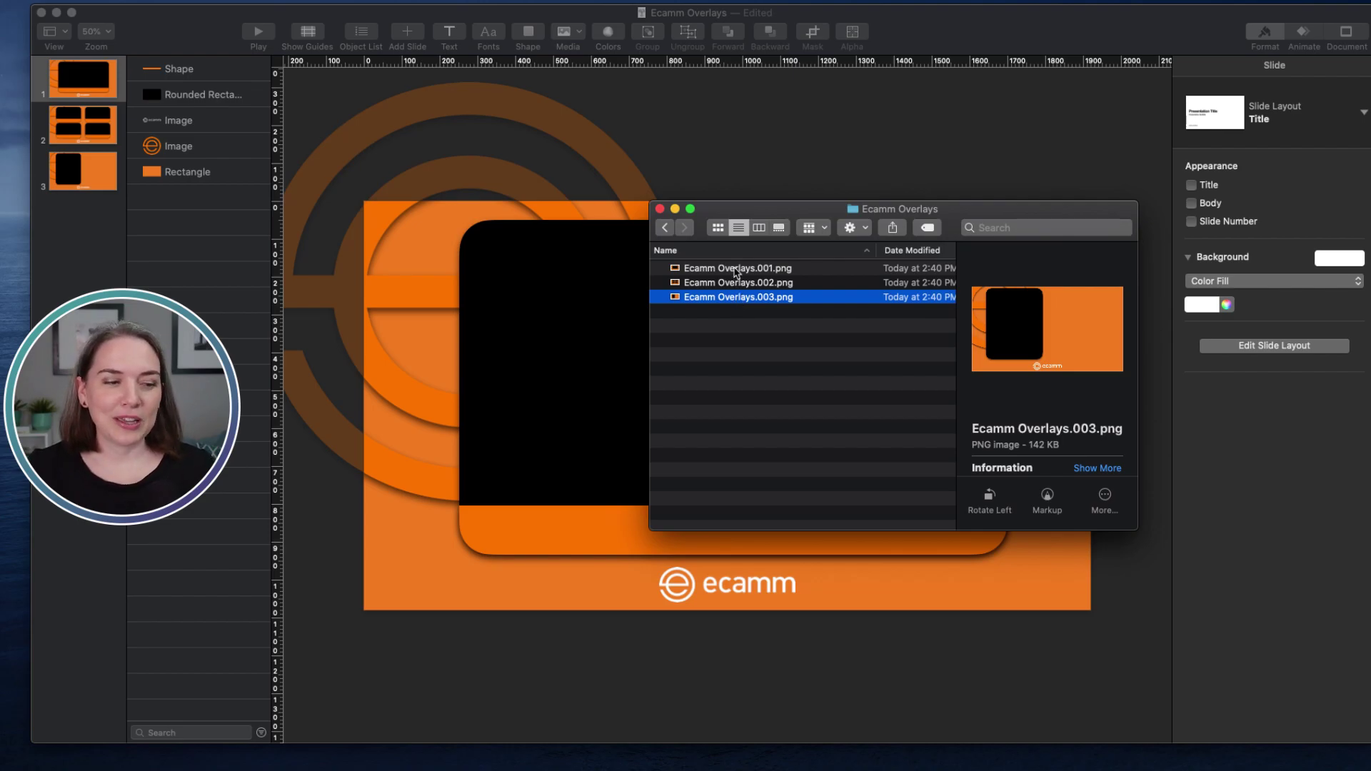
click(736, 270)
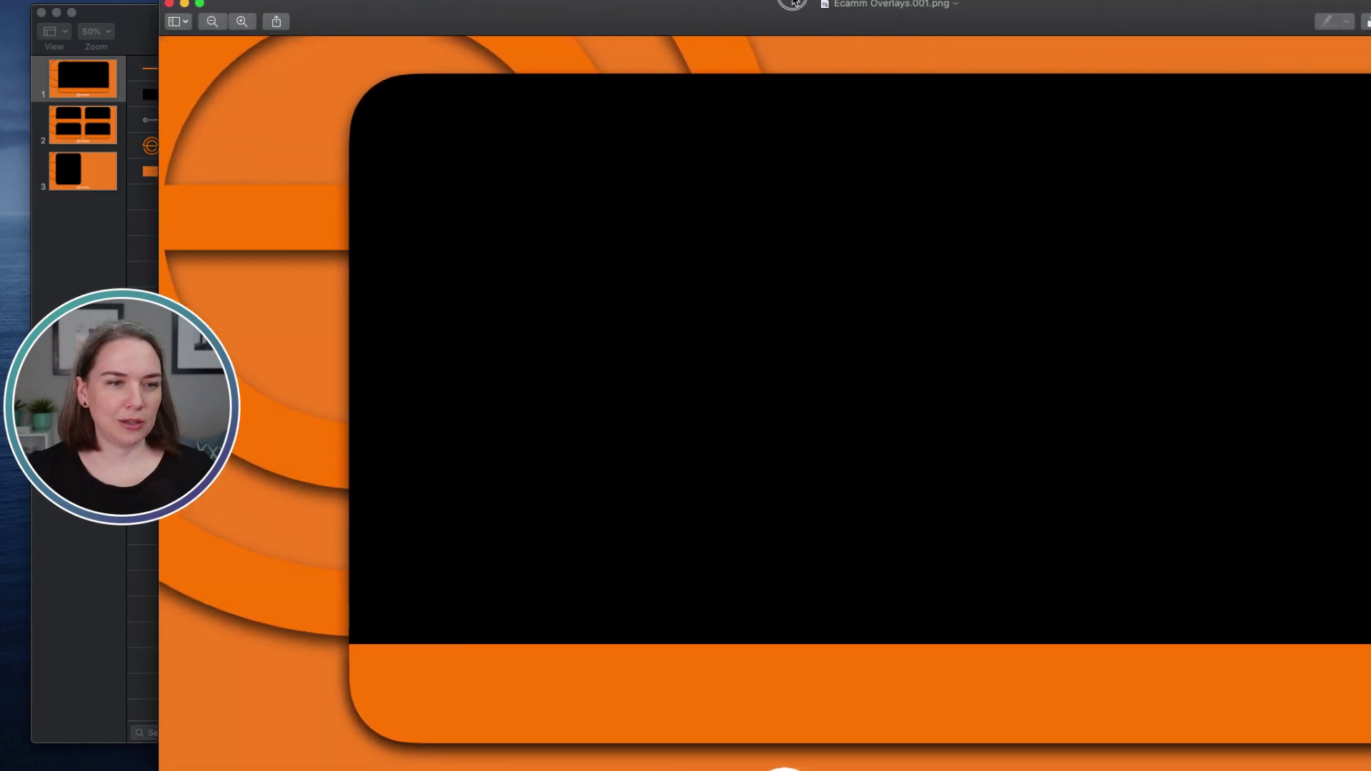
Step: Resize and reposition the Ecamm Overlays.001.png window, then show Preview's Markup toolbar
double_click(673, 15)
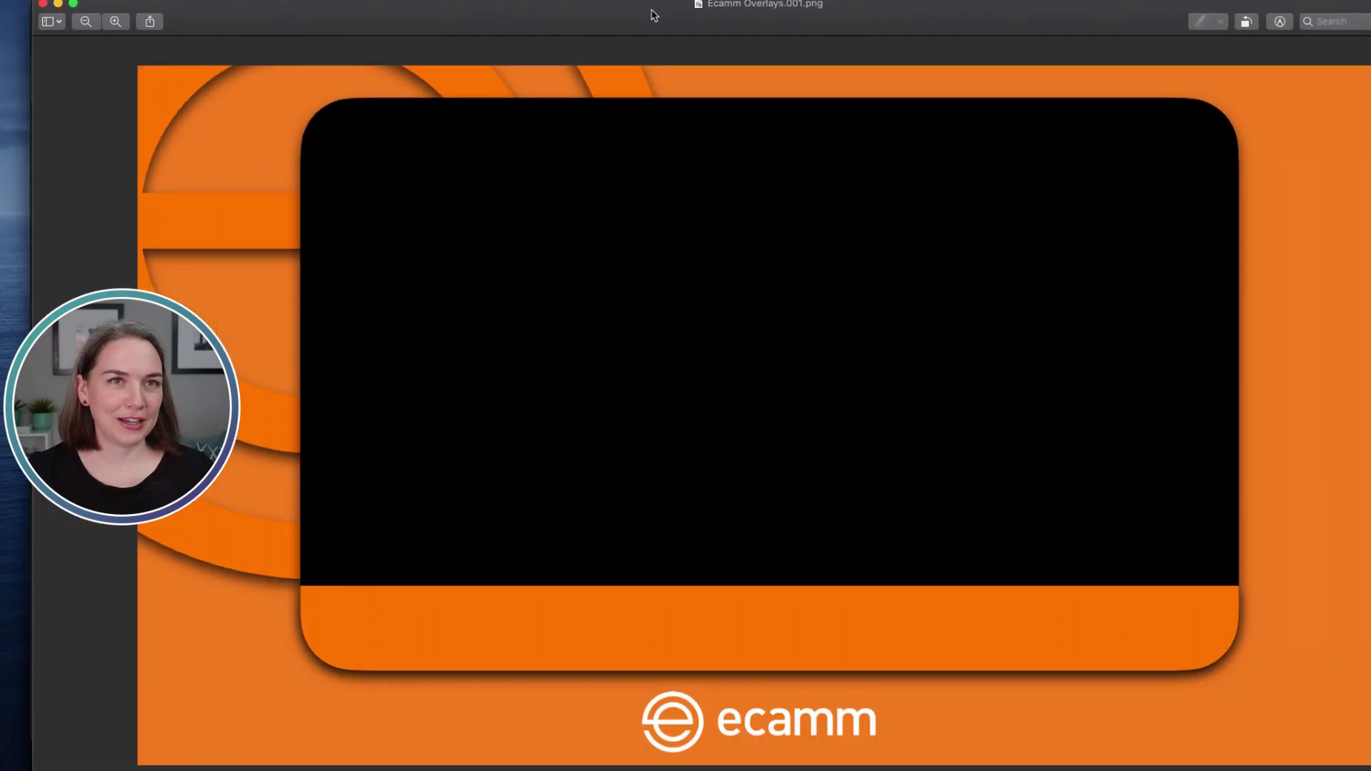
click(72, 4)
drag(110, 24, 354, 33)
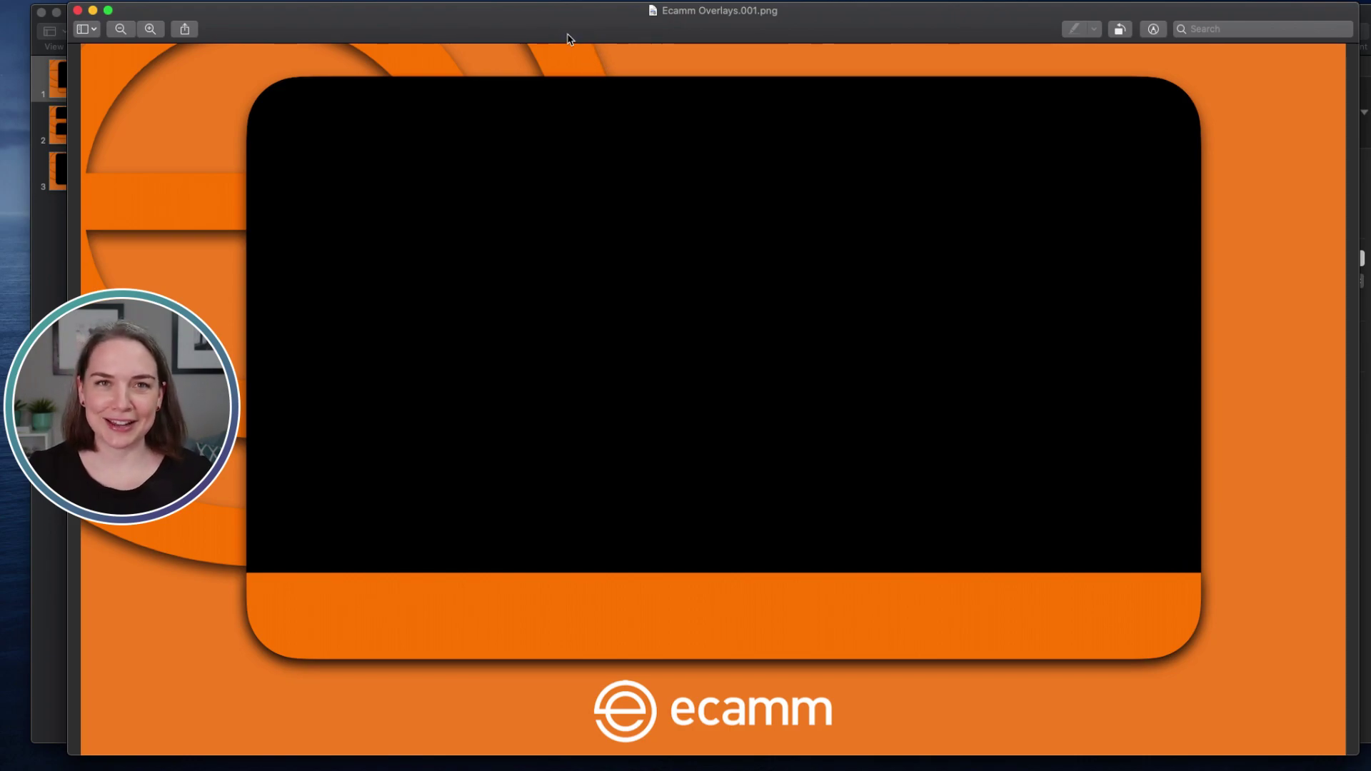
click(1154, 30)
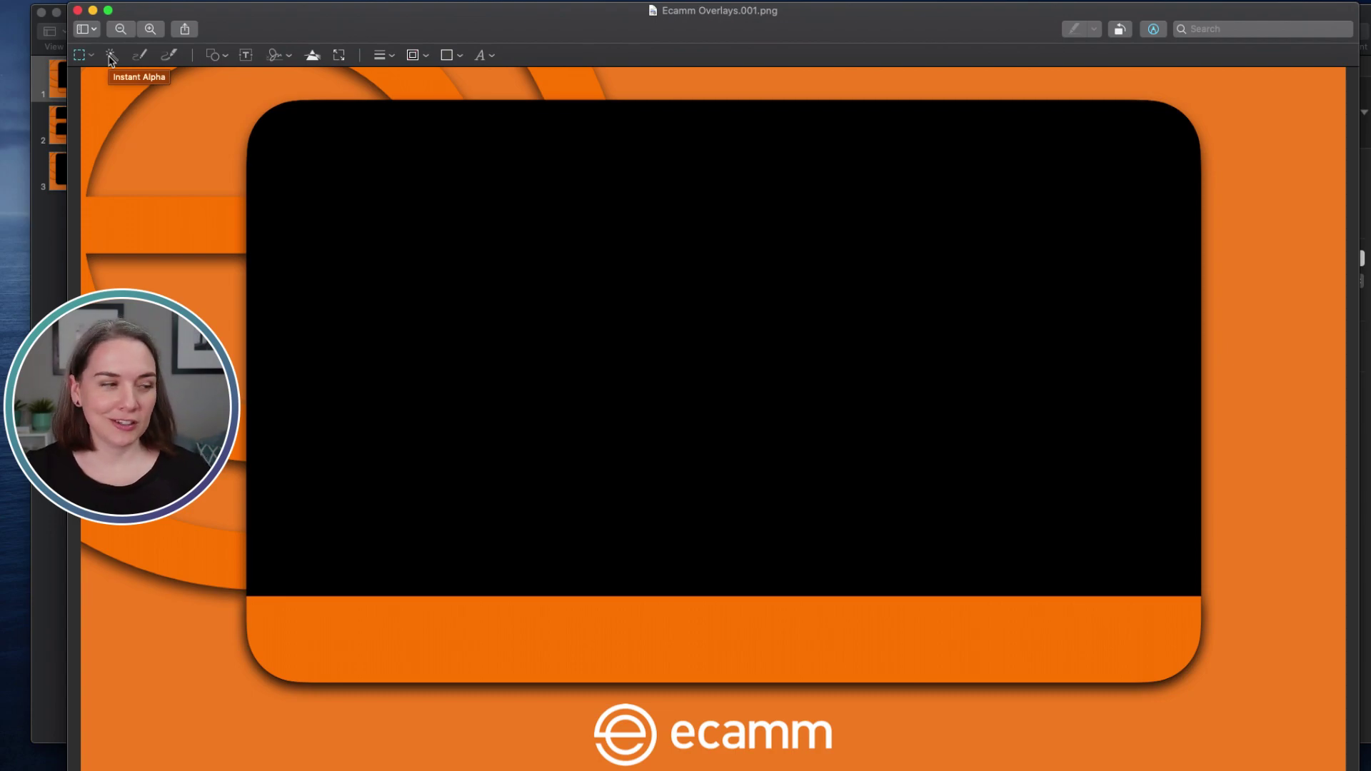
Step: Select the black screen area with Instant Alpha and delete it to transparency
click(110, 57)
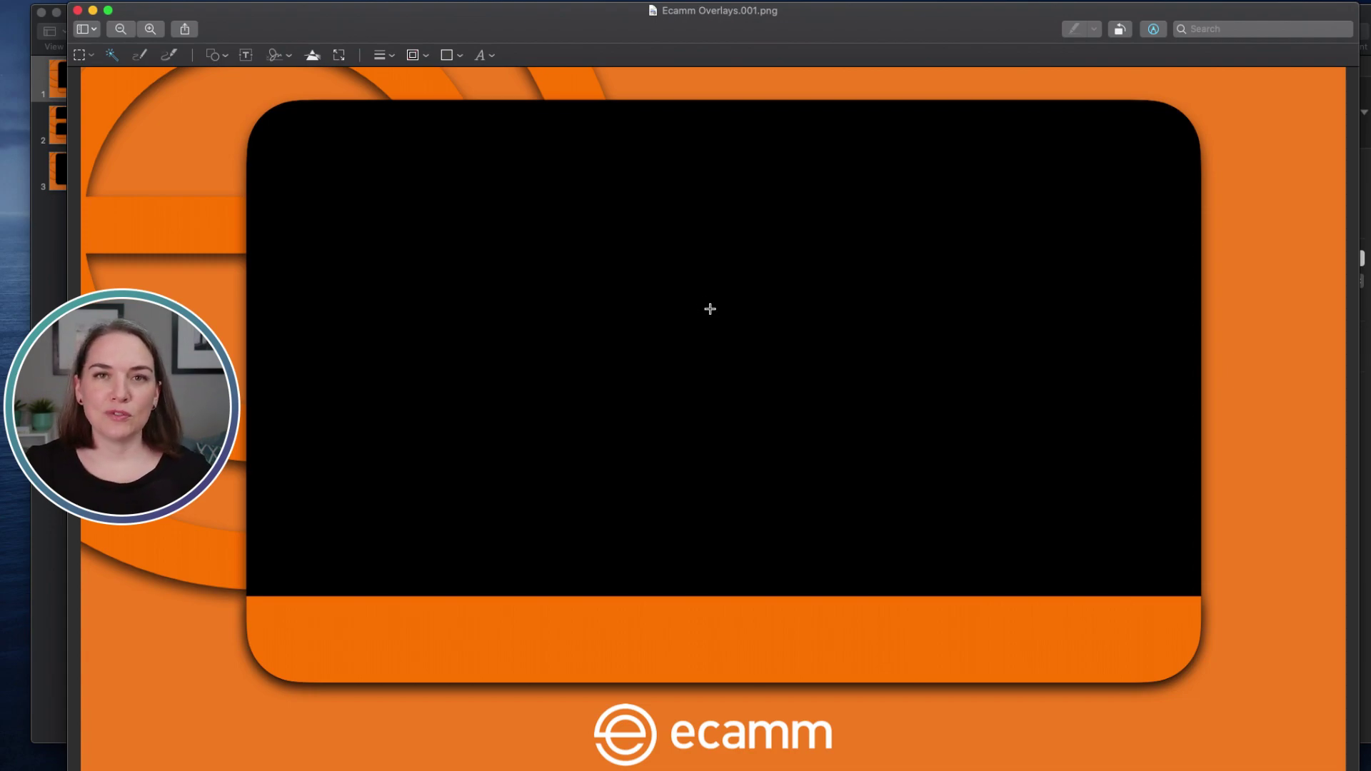
click(712, 312)
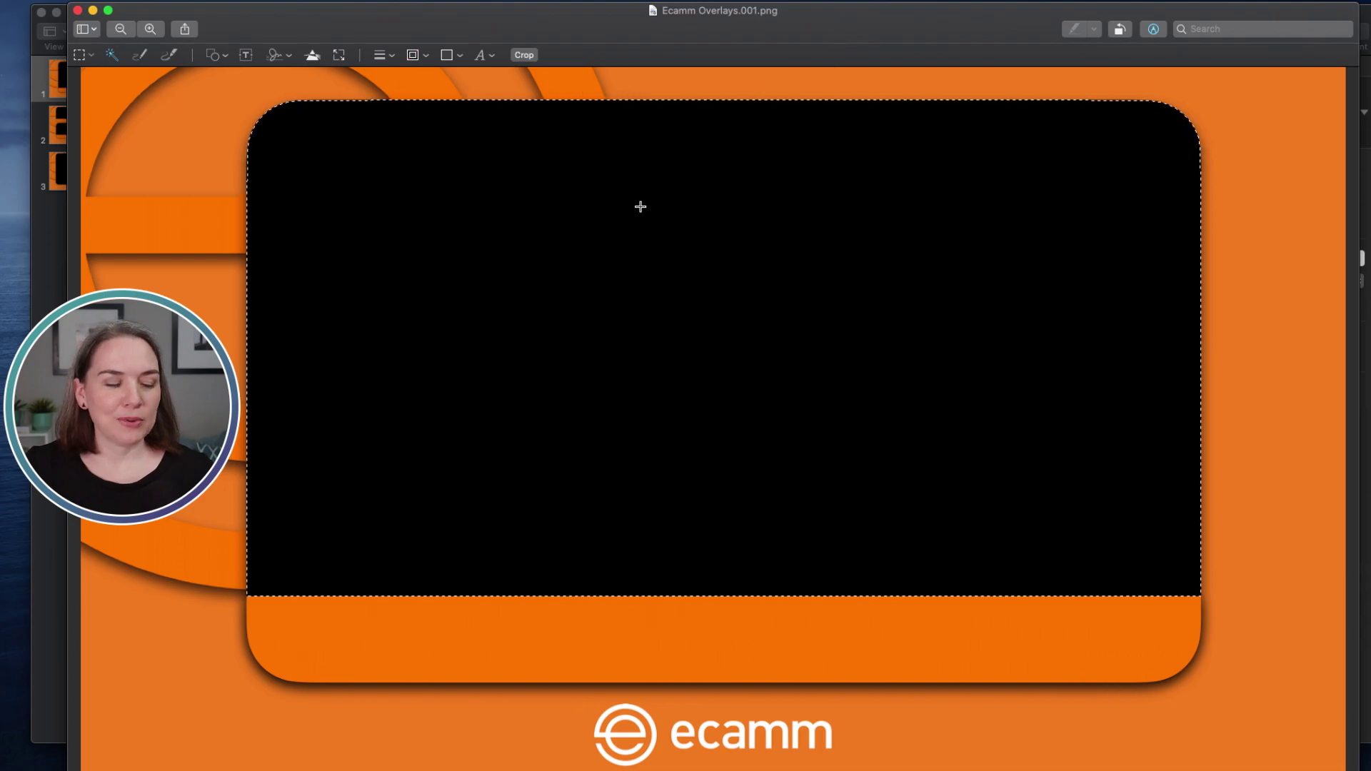
click(798, 325)
drag(737, 306, 719, 499)
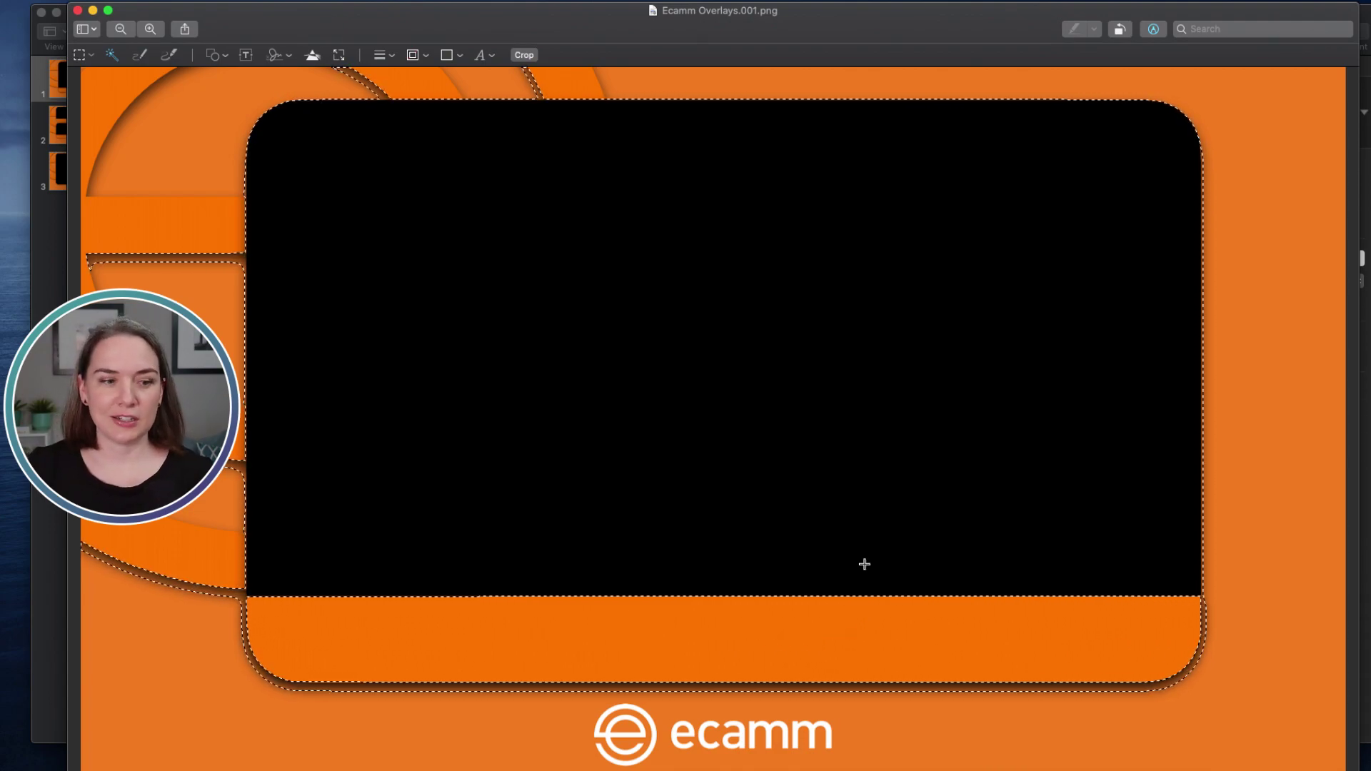
click(885, 392)
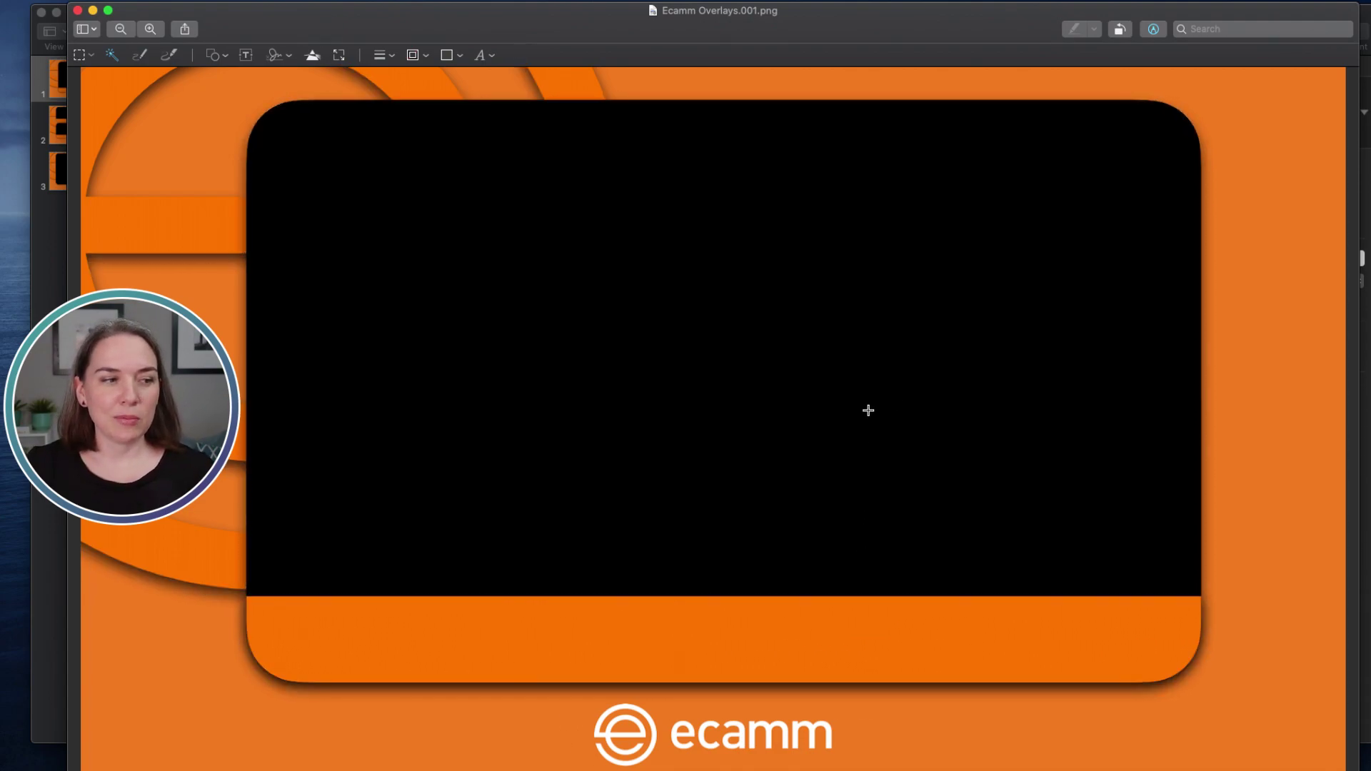
click(793, 374)
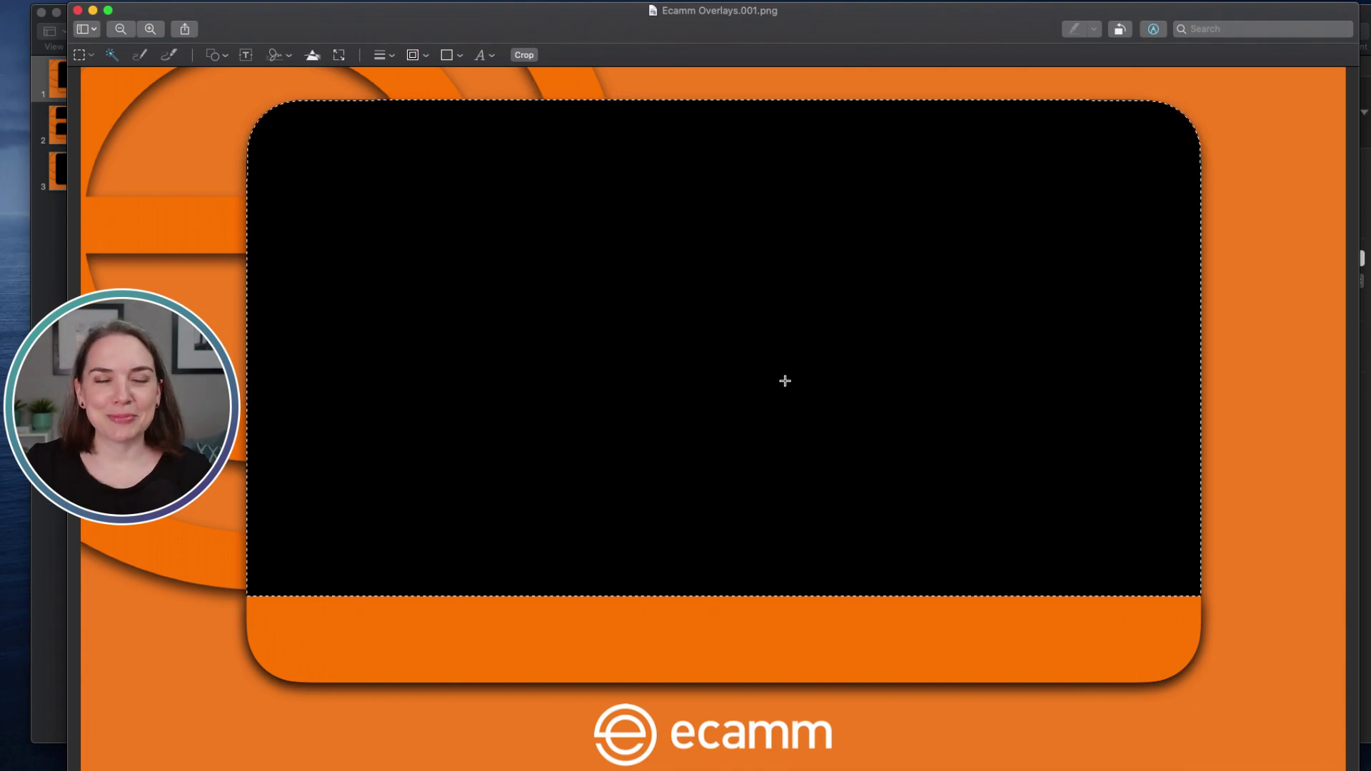
key(Delete)
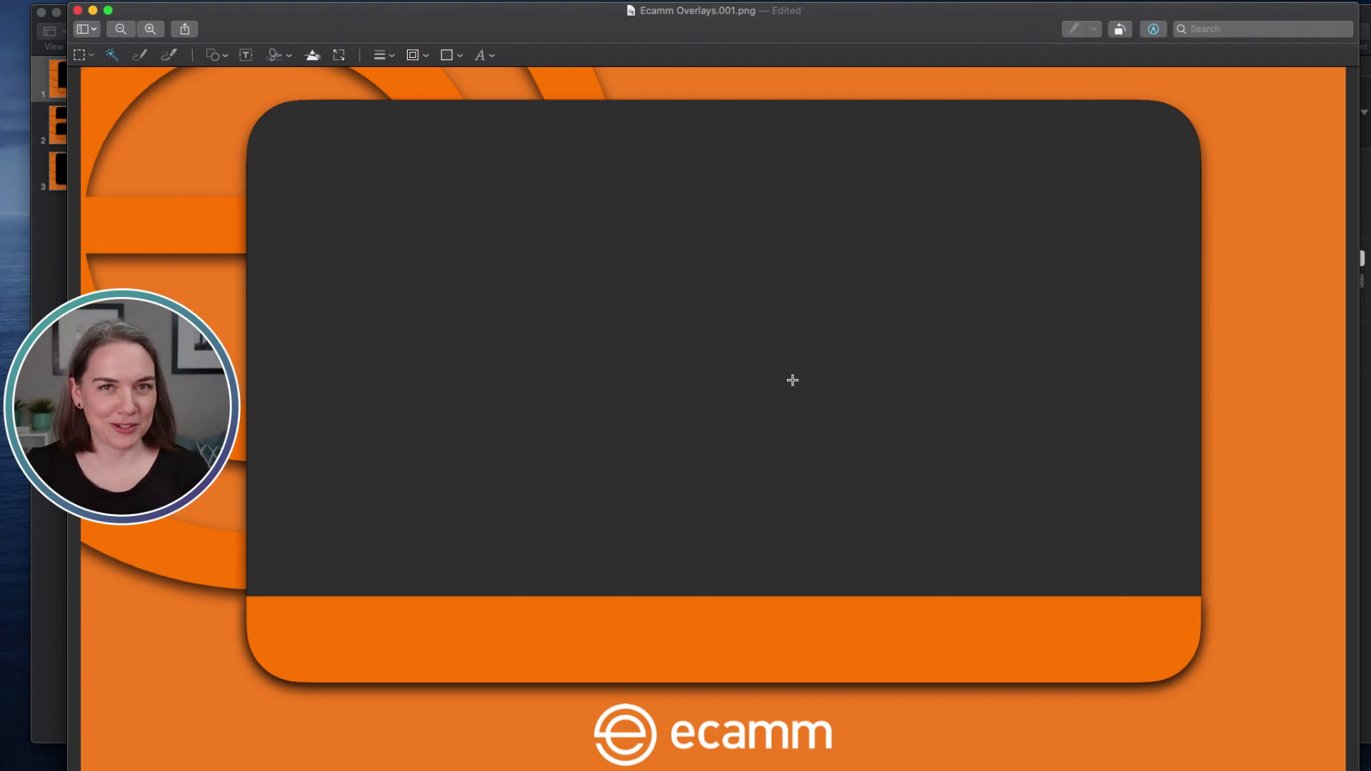
Step: Save Ecamm Overlays.001.png and minimize its Preview window
click(68, 0)
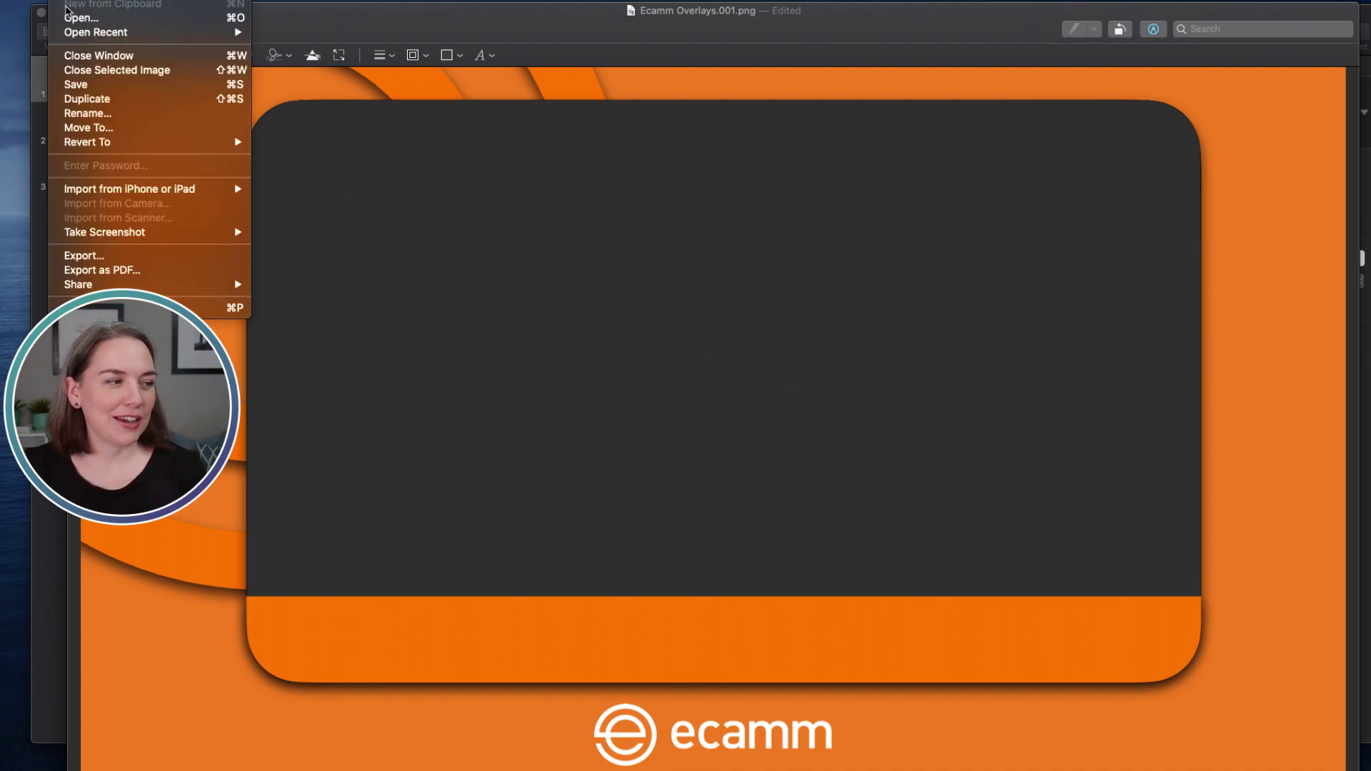
click(78, 84)
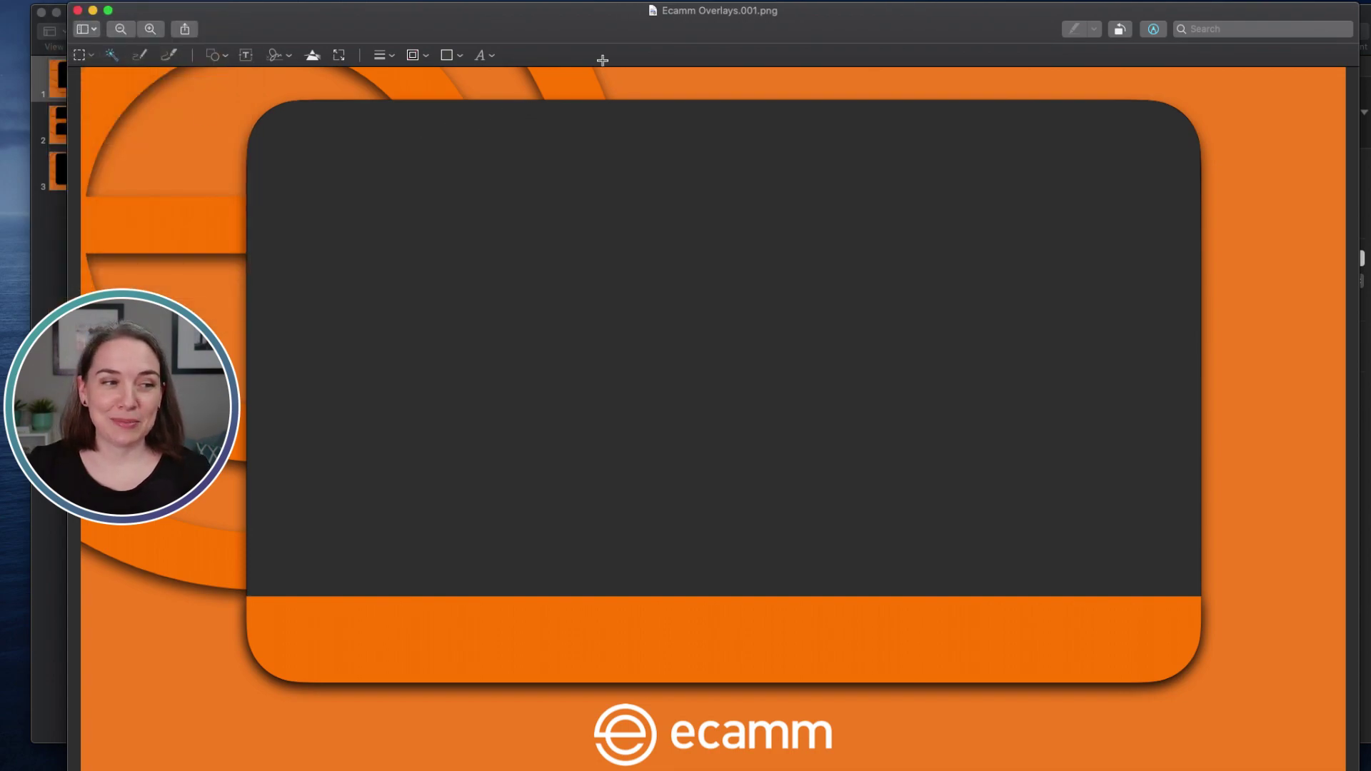
click(92, 11)
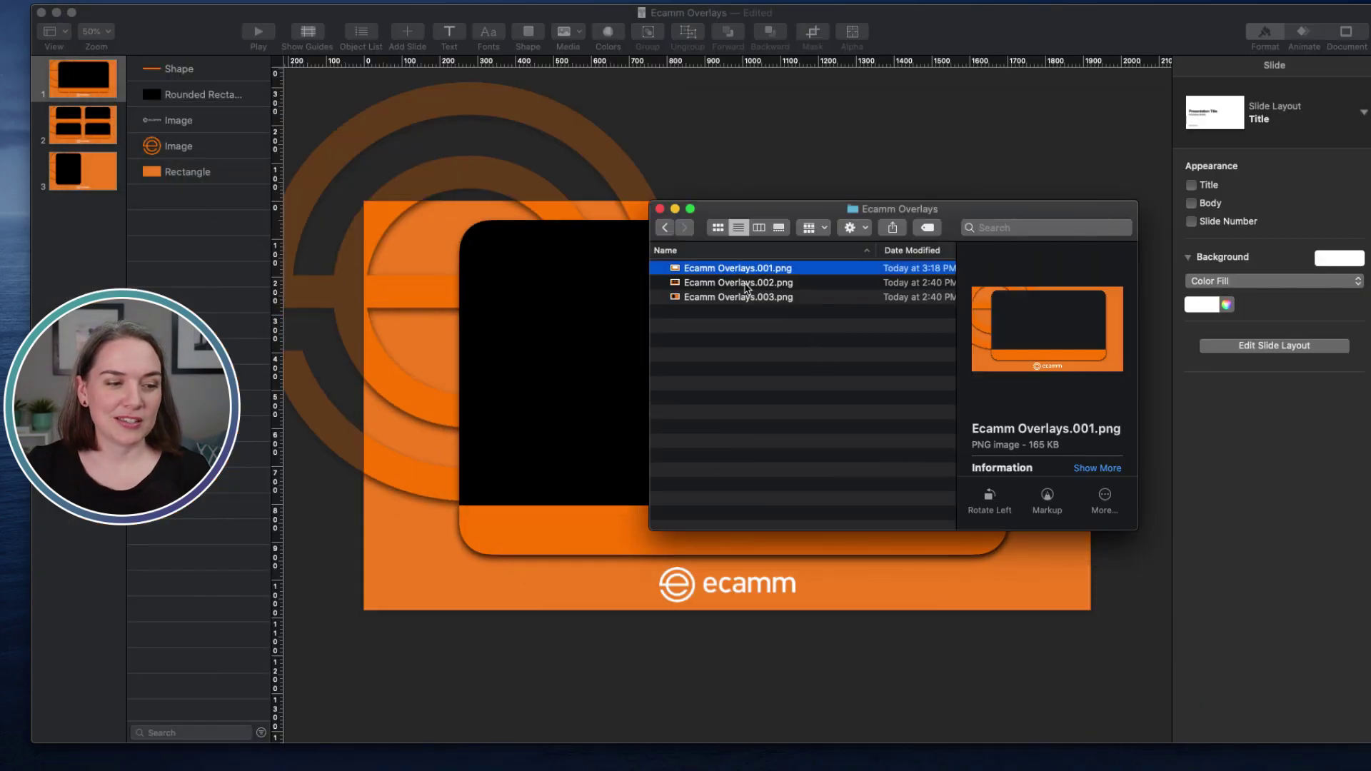
Step: Open Ecamm Overlays.002.png from Finder in a windowed Preview with the Markup toolbar showing
click(748, 284)
drag(751, 288, 739, 288)
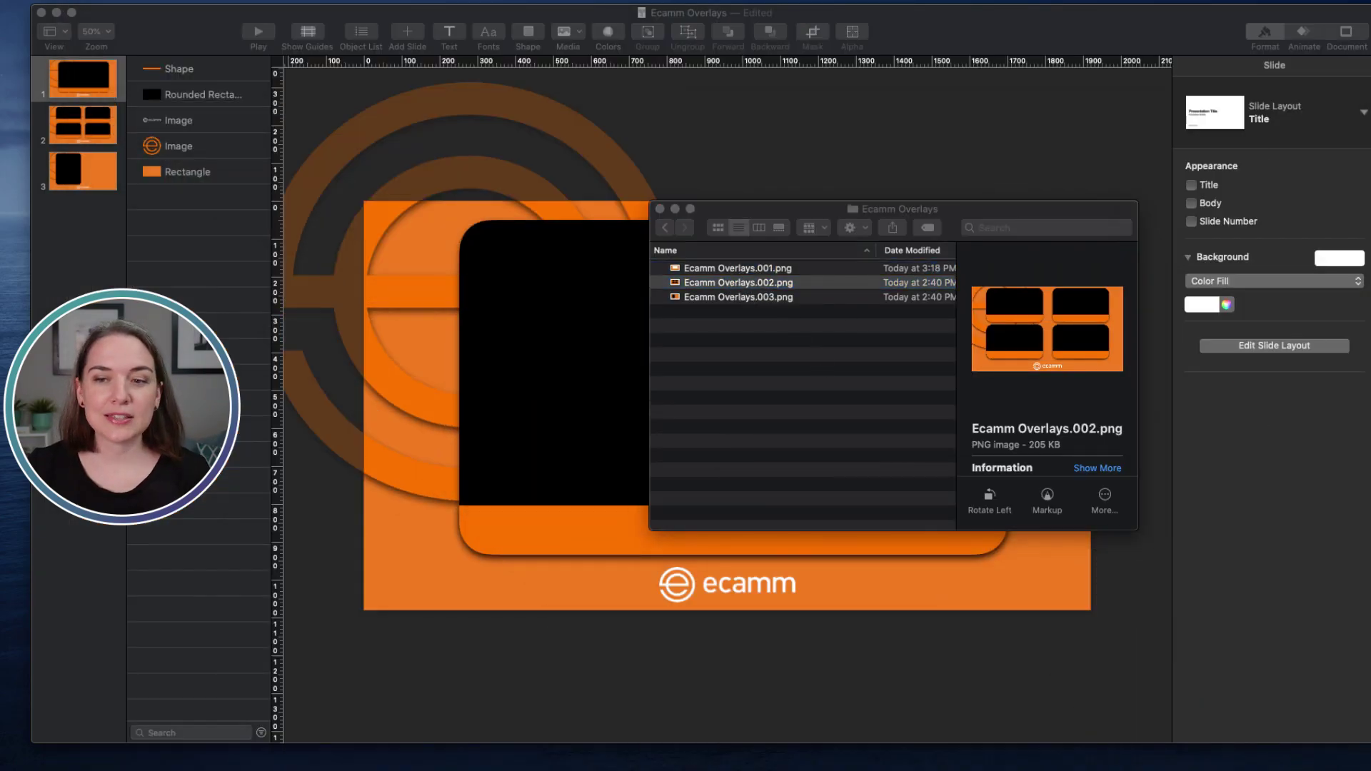
key(super+o)
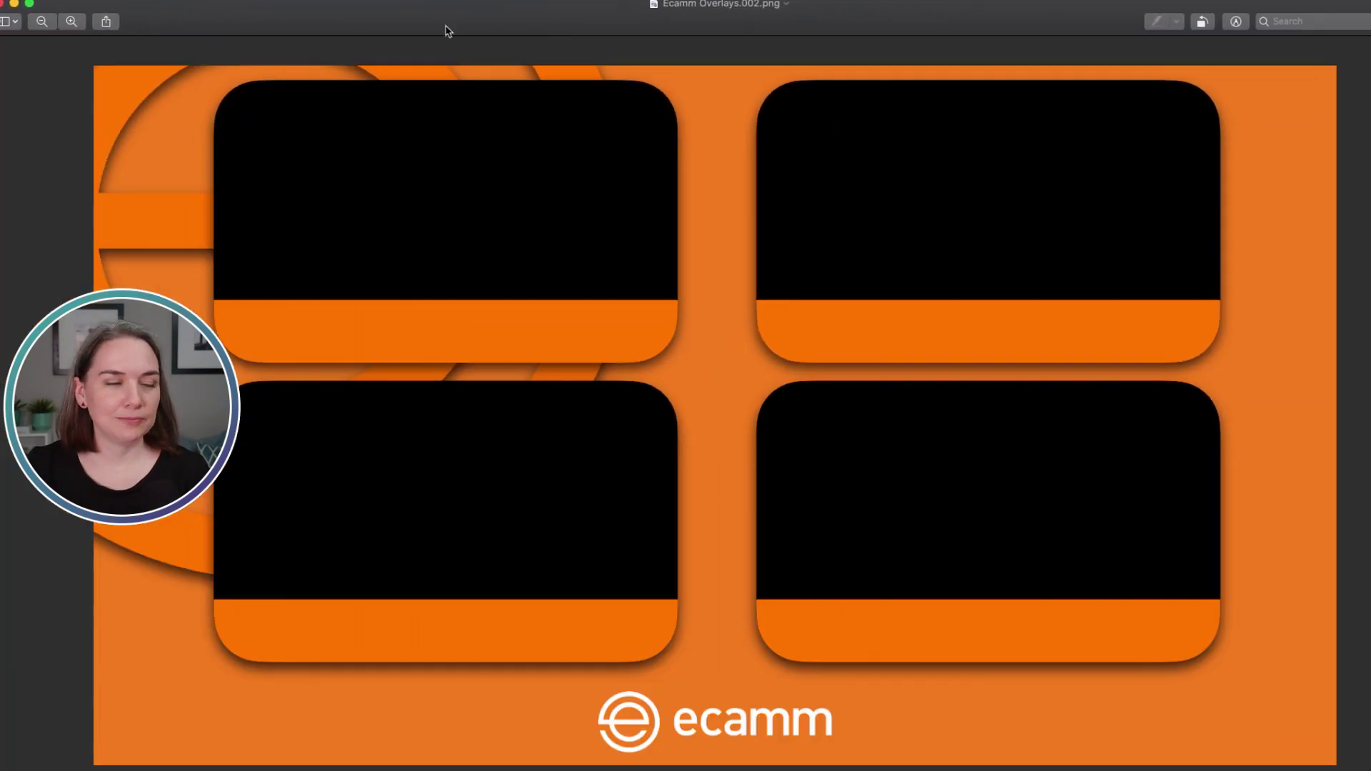
click(29, 3)
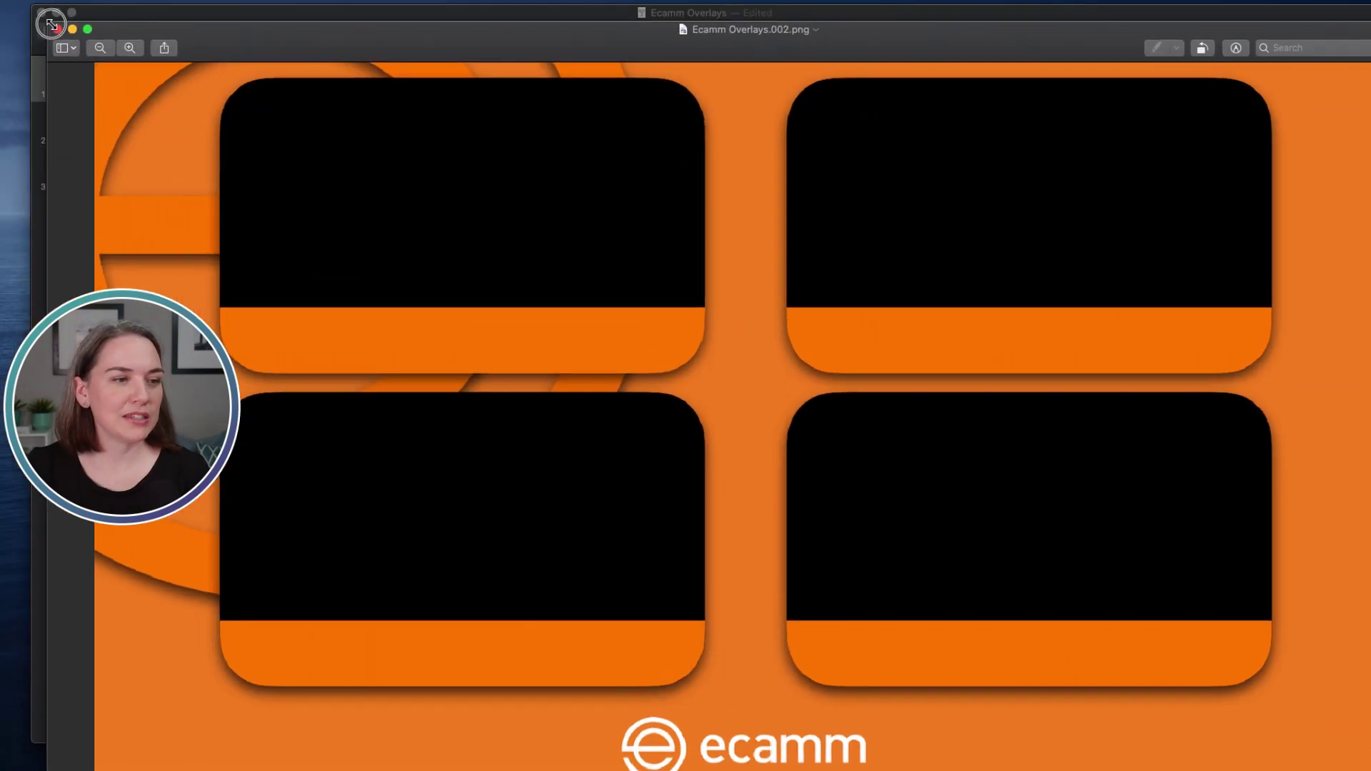
double_click(297, 39)
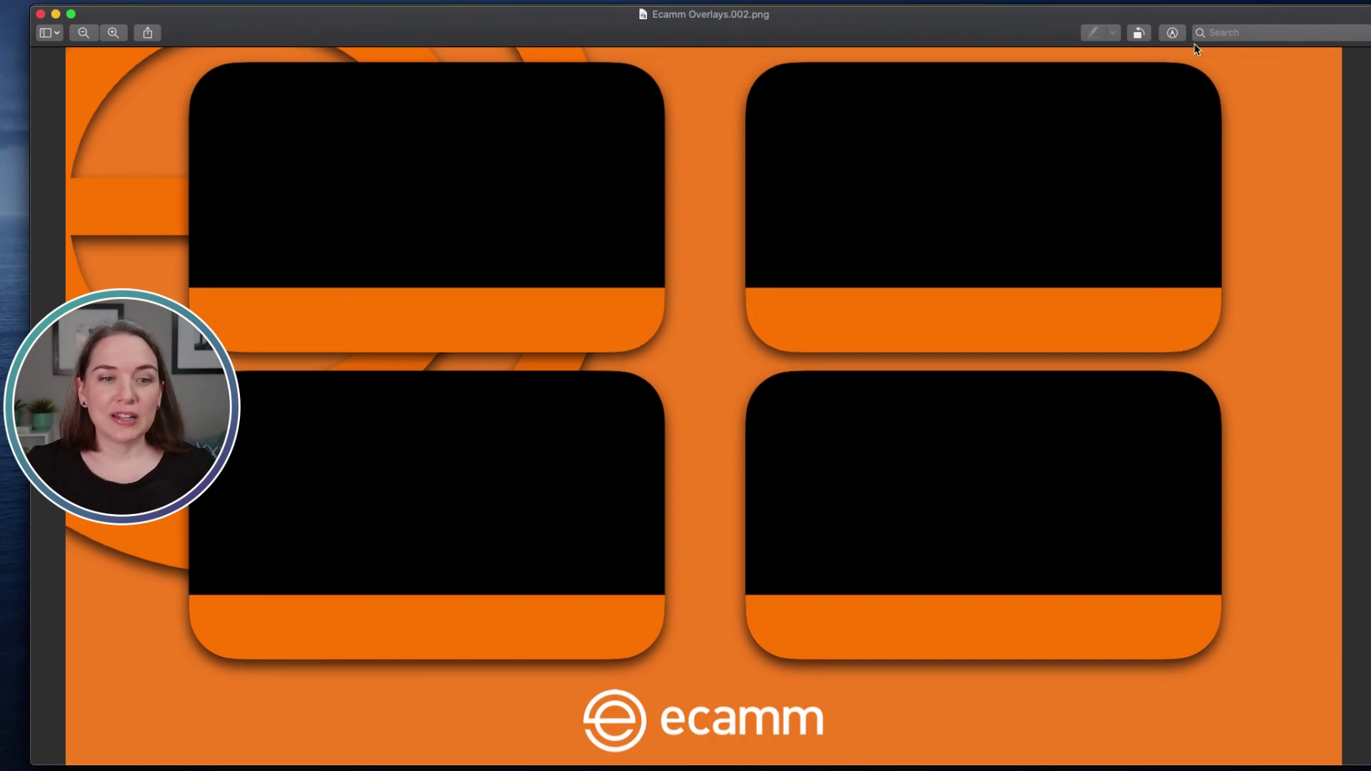
click(1172, 32)
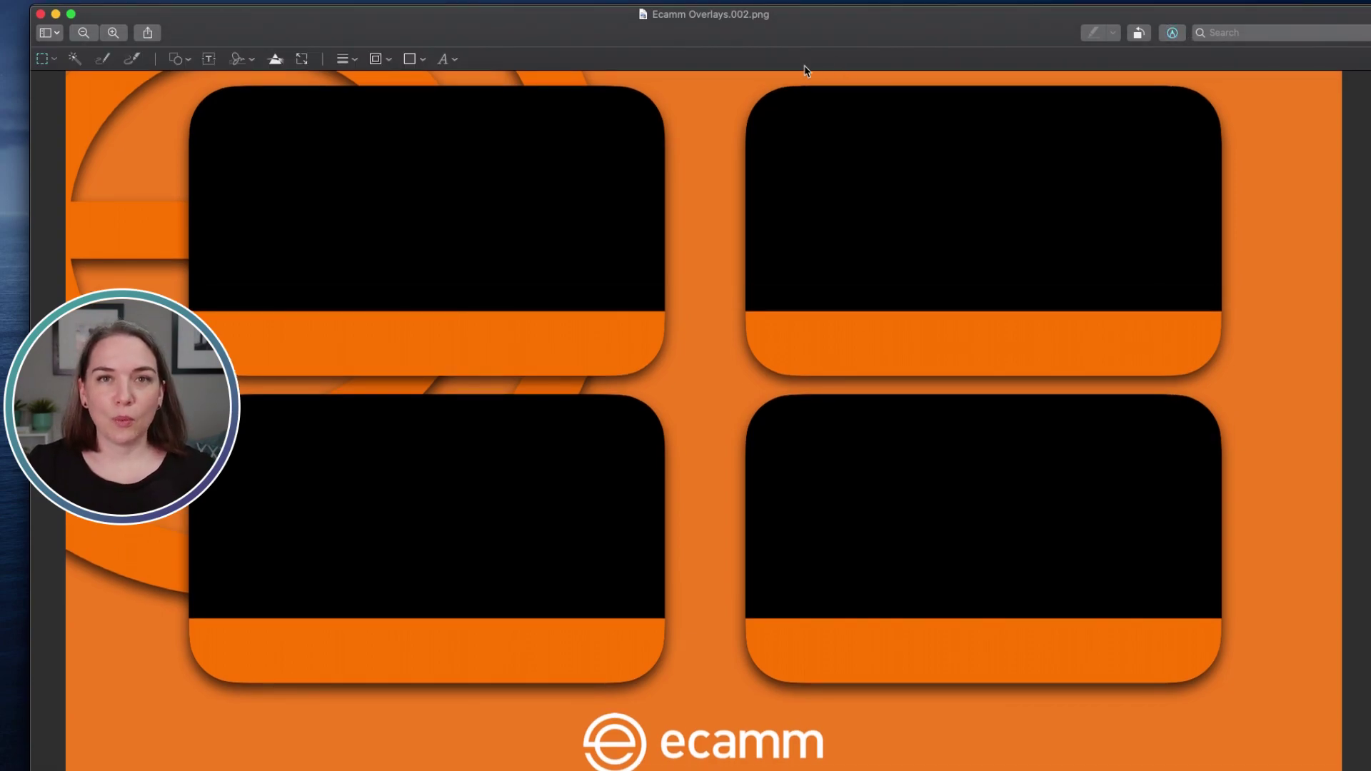
Step: Erase the top-left, top-right, bottom-left and bottom-right black panels with Instant Alpha
click(74, 61)
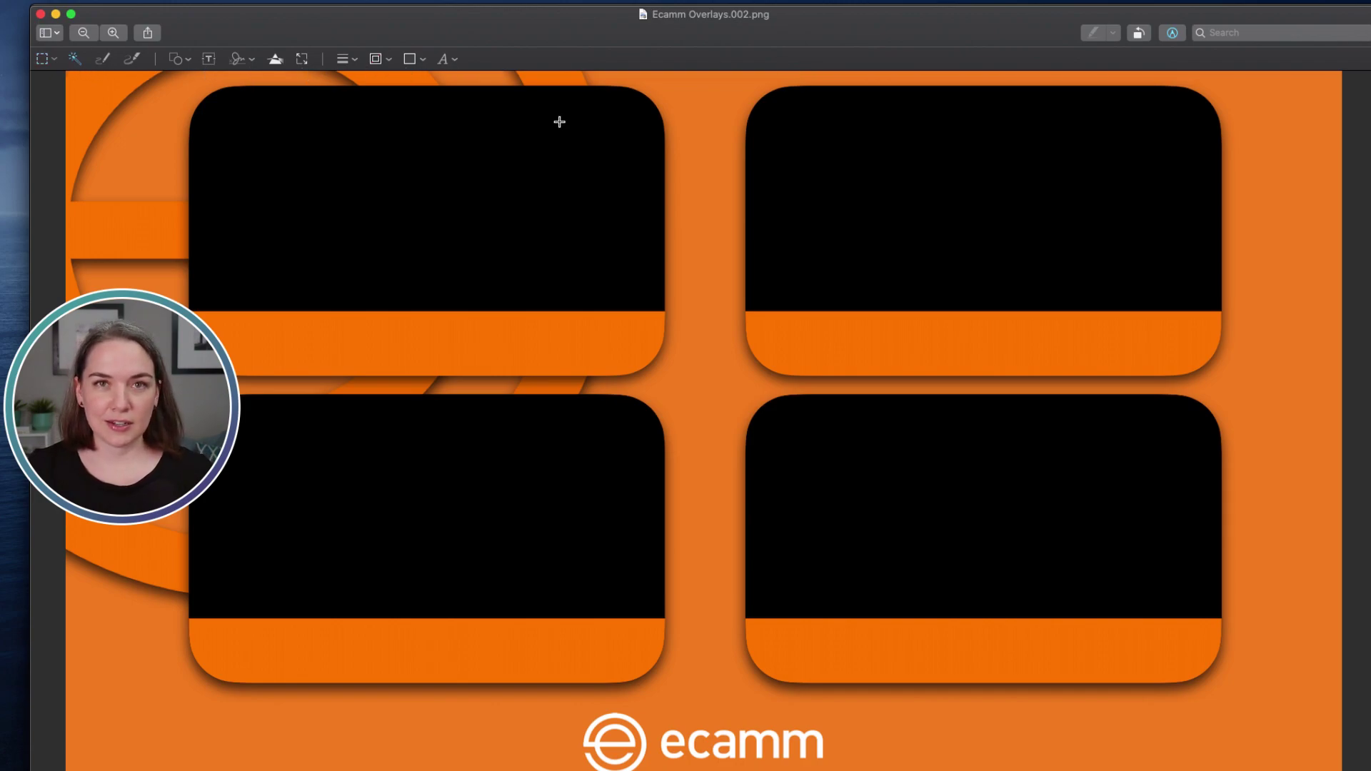
click(487, 171)
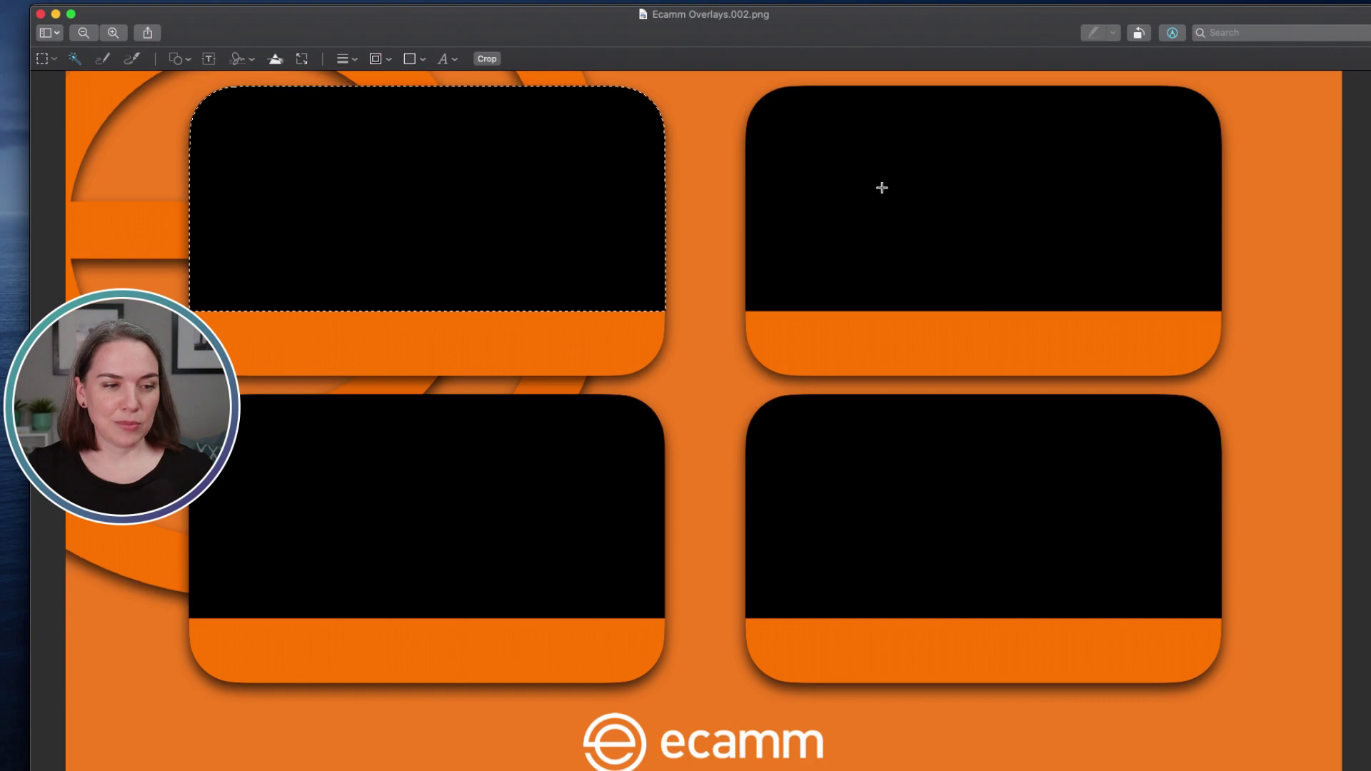
click(888, 188)
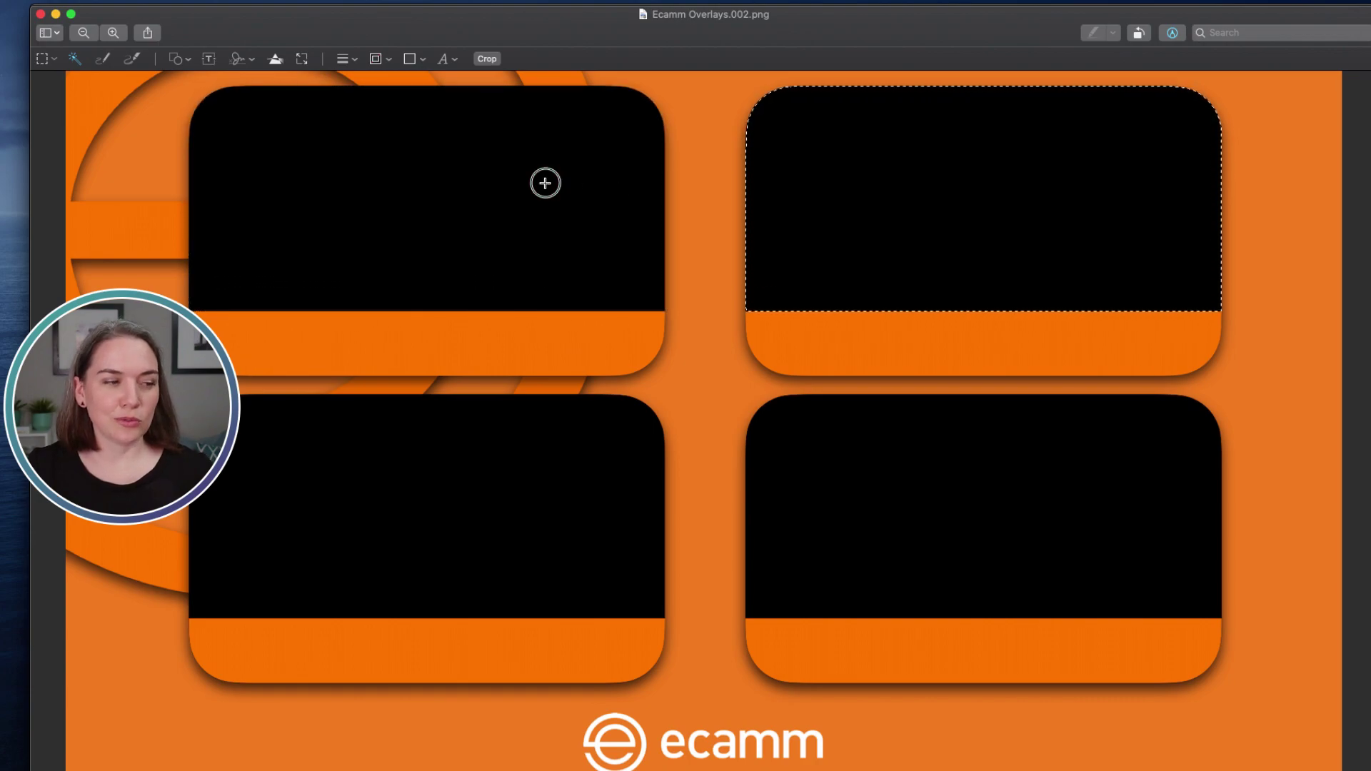
click(546, 186)
key(Delete)
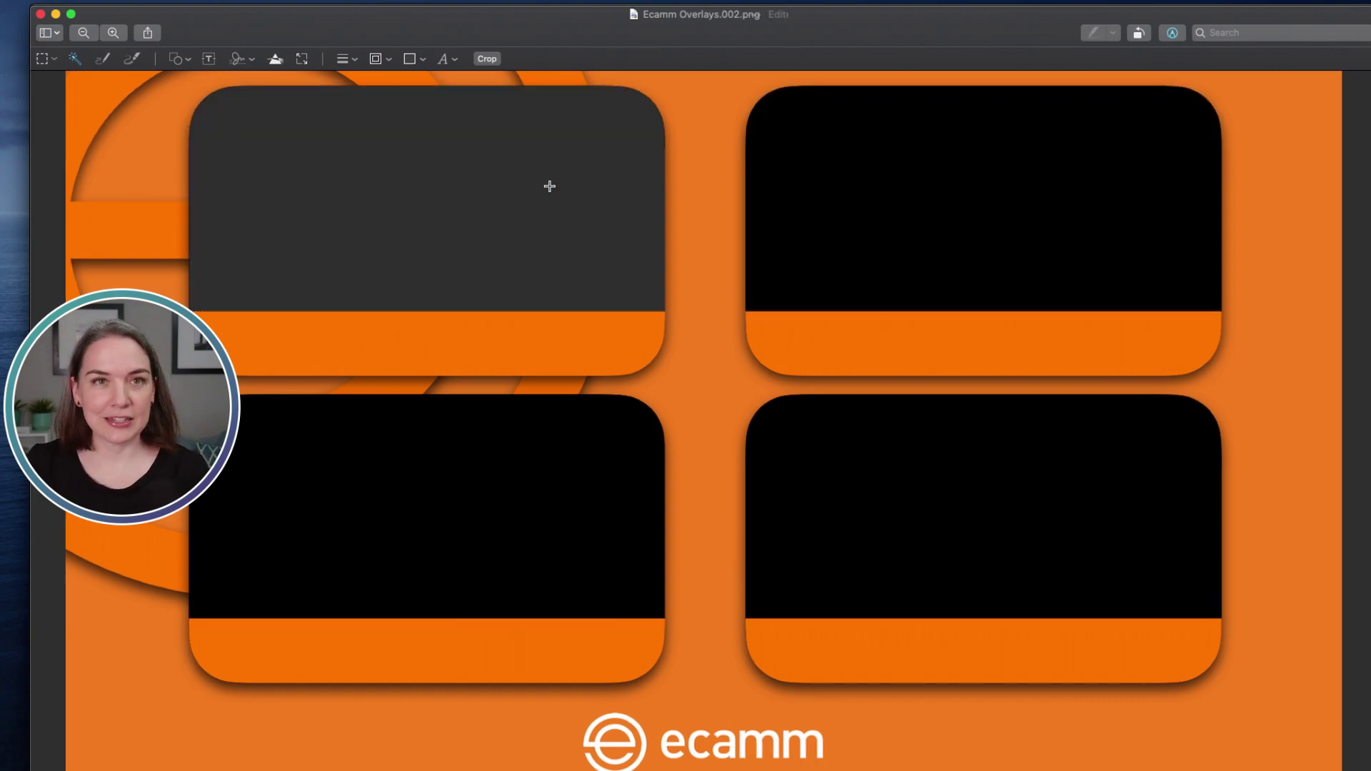
click(871, 200)
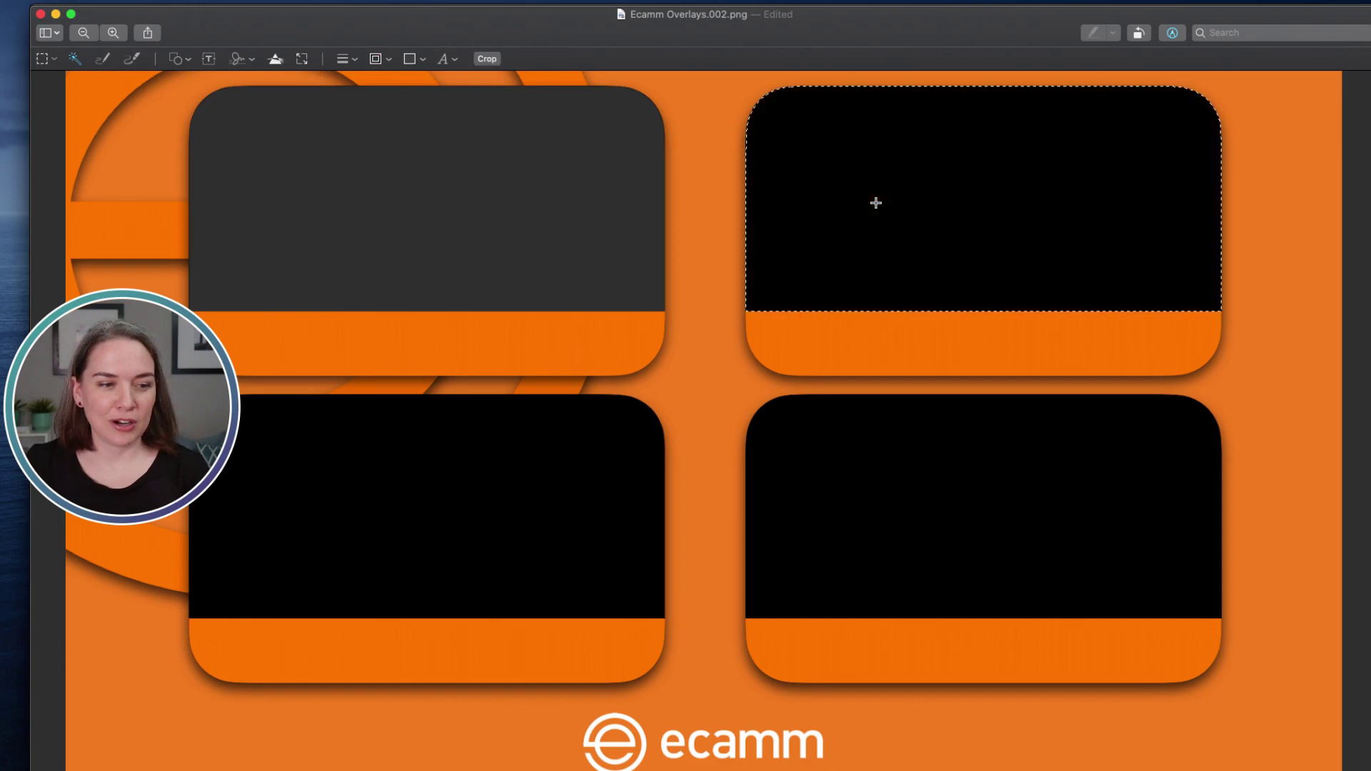
key(Delete)
click(521, 463)
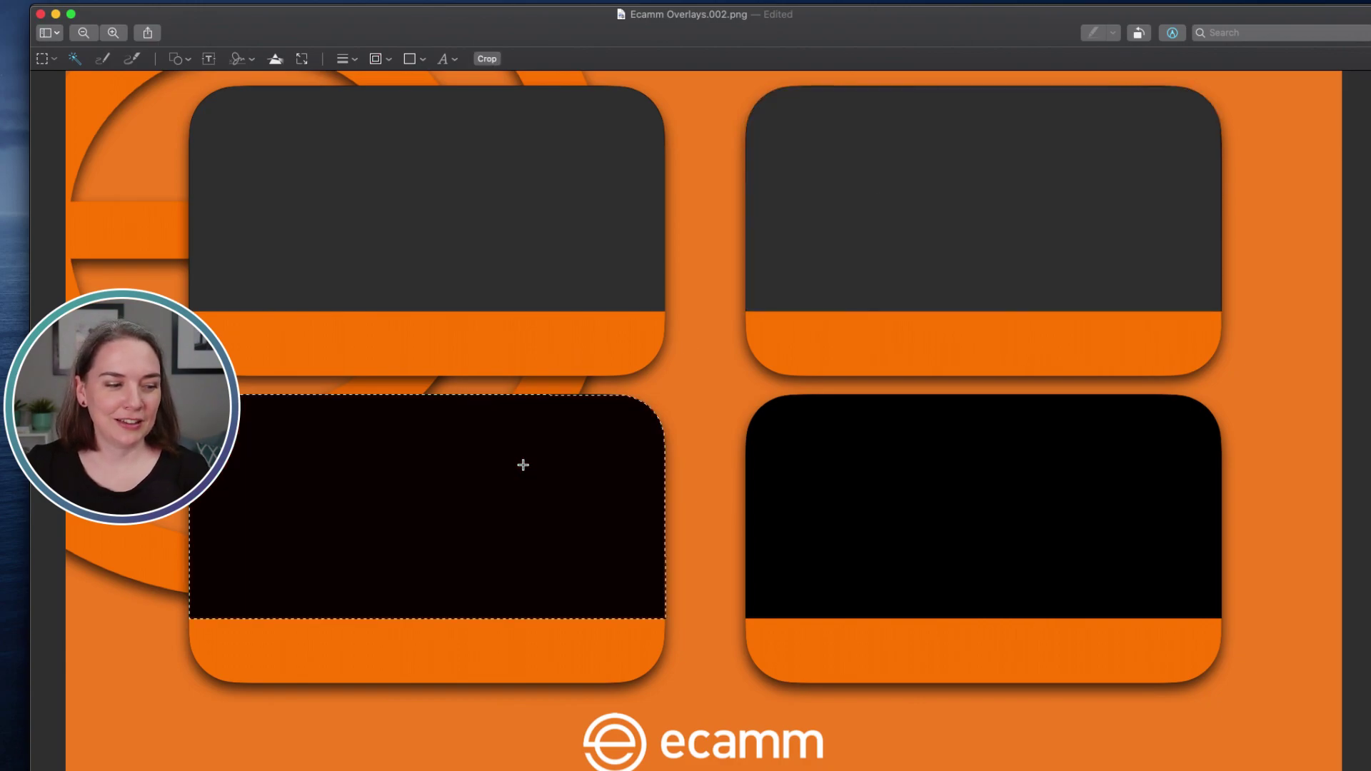
key(Delete)
click(947, 477)
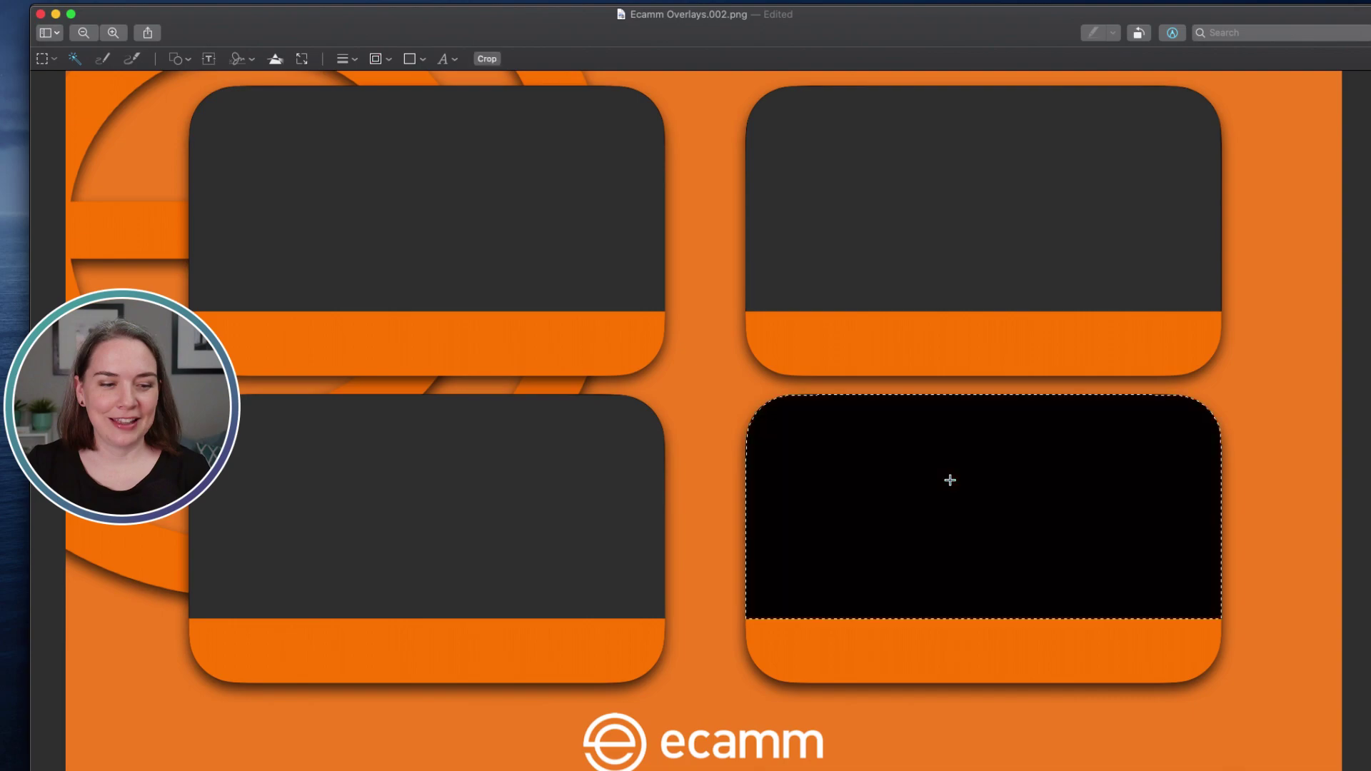
key(Delete)
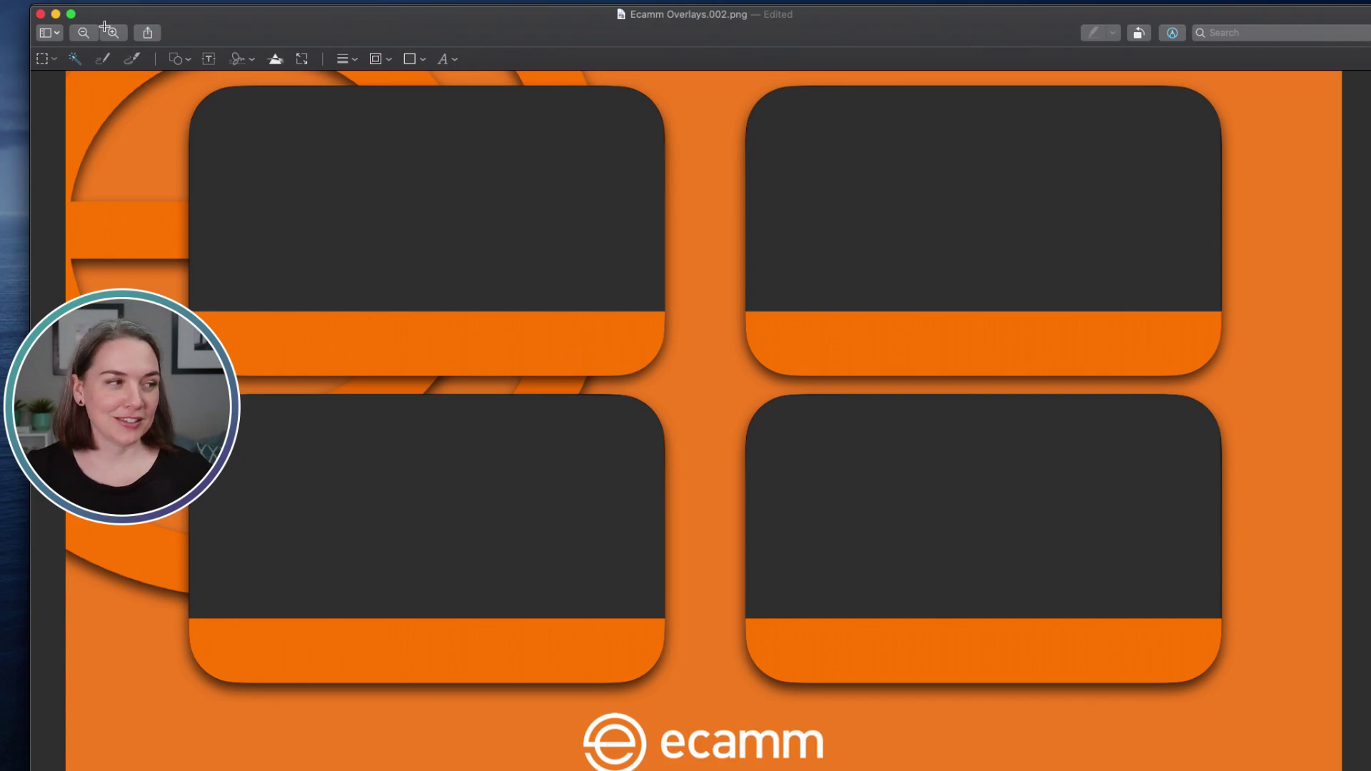
click(71, 1)
Step: Save Ecamm Overlays.002.png with its four transparent panels
click(78, 84)
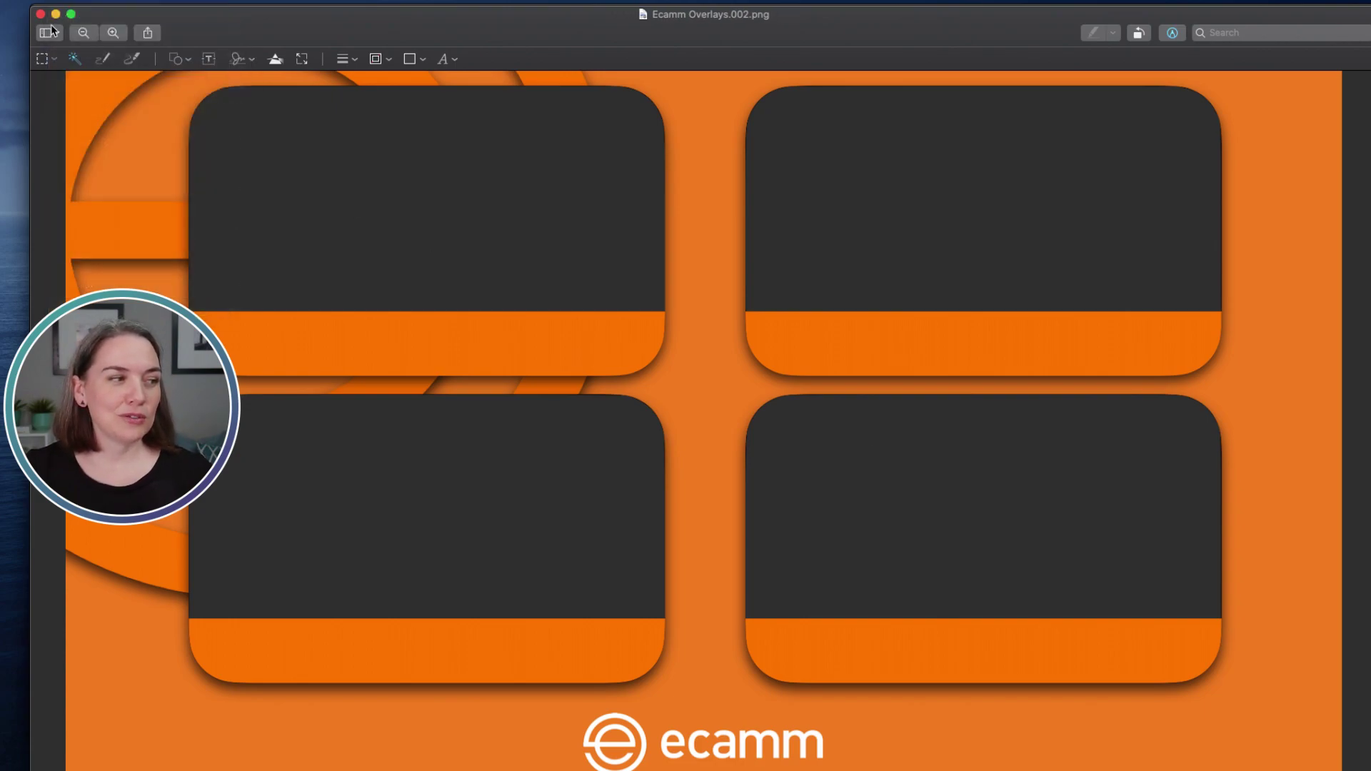